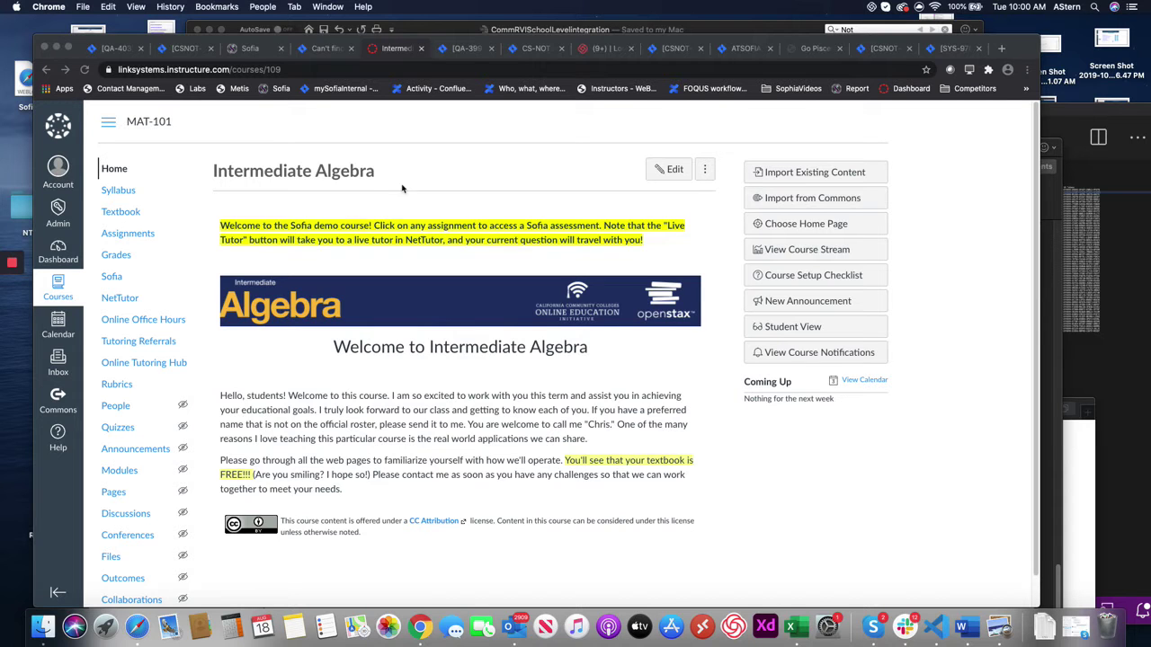
Highlight the course ID at the end of the Intermediate Algebra course's web address
{"action": "left_click", "coordinate": [283, 69]}
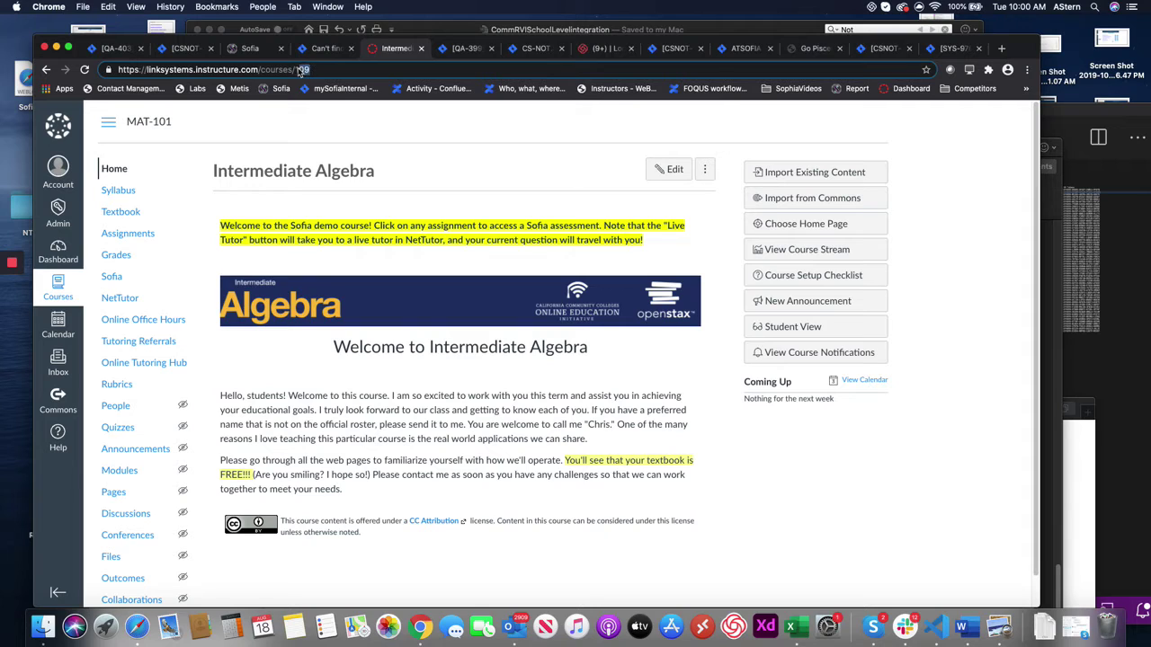
{"action": "left_click_drag", "start_coordinate": [311, 70], "coordinate": [295, 71]}
{"action": "left_click_drag", "start_coordinate": [311, 70], "coordinate": [115, 71]}
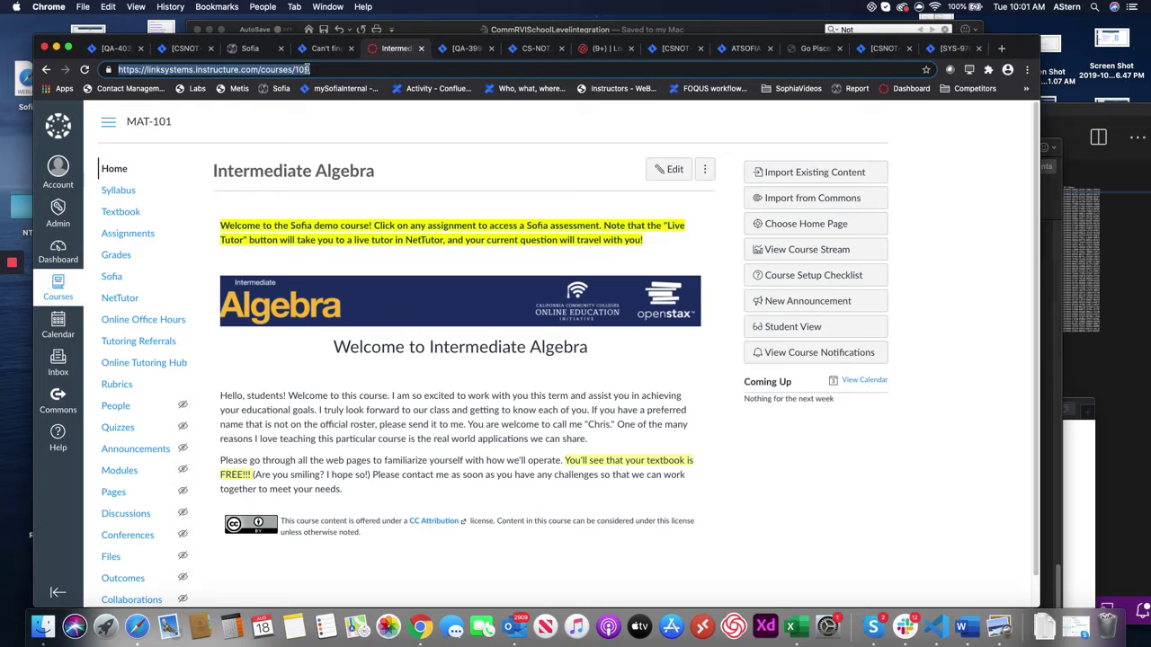
{"action": "left_click_drag", "start_coordinate": [312, 70], "coordinate": [297, 69]}
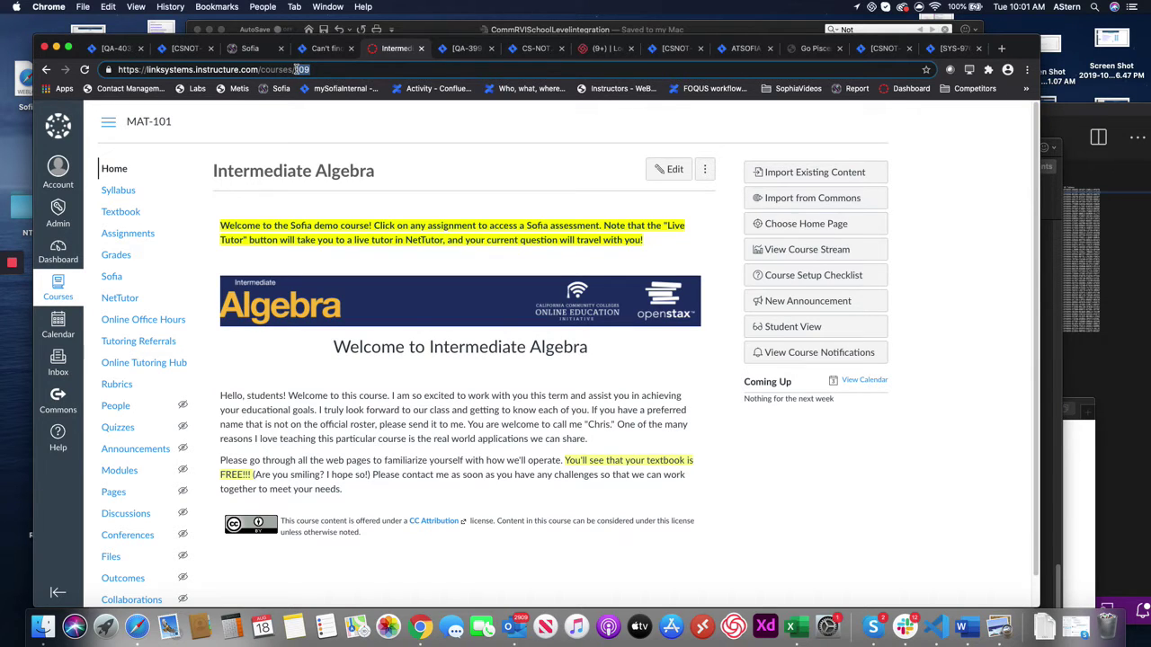
Open the course with ID 110 by changing the ID in the Canvas course address
{"action": "left_click", "coordinate": [314, 69]}
{"action": "left_click_drag", "start_coordinate": [311, 69], "coordinate": [301, 70]}
{"action": "key", "text": "BackSpace"}
{"action": "type", "text": "10"}
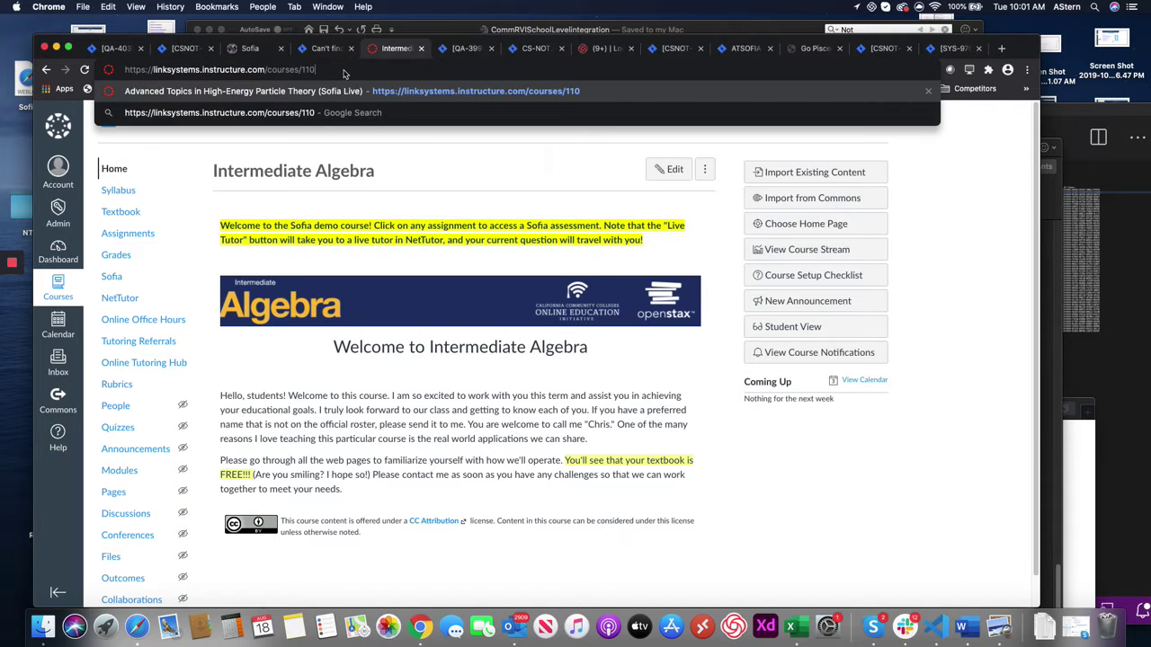
{"action": "key", "text": "Return"}
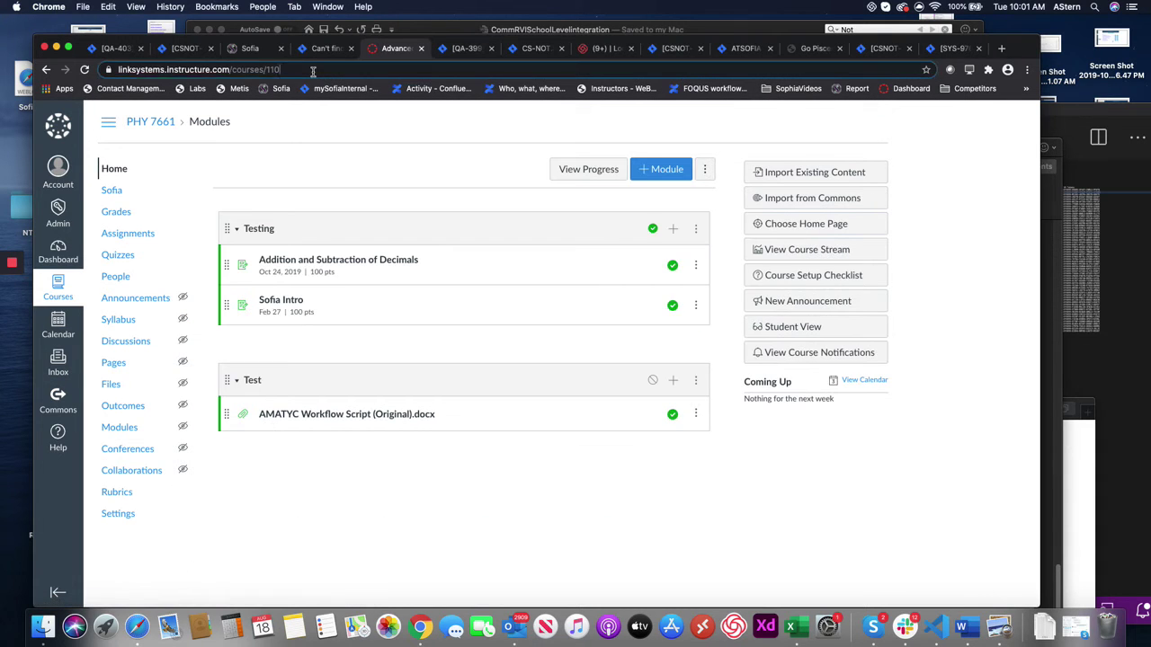
Return to the course with ID 109 and copy its ID from the course address
{"action": "left_click", "coordinate": [325, 69]}
{"action": "left_click", "coordinate": [332, 68]}
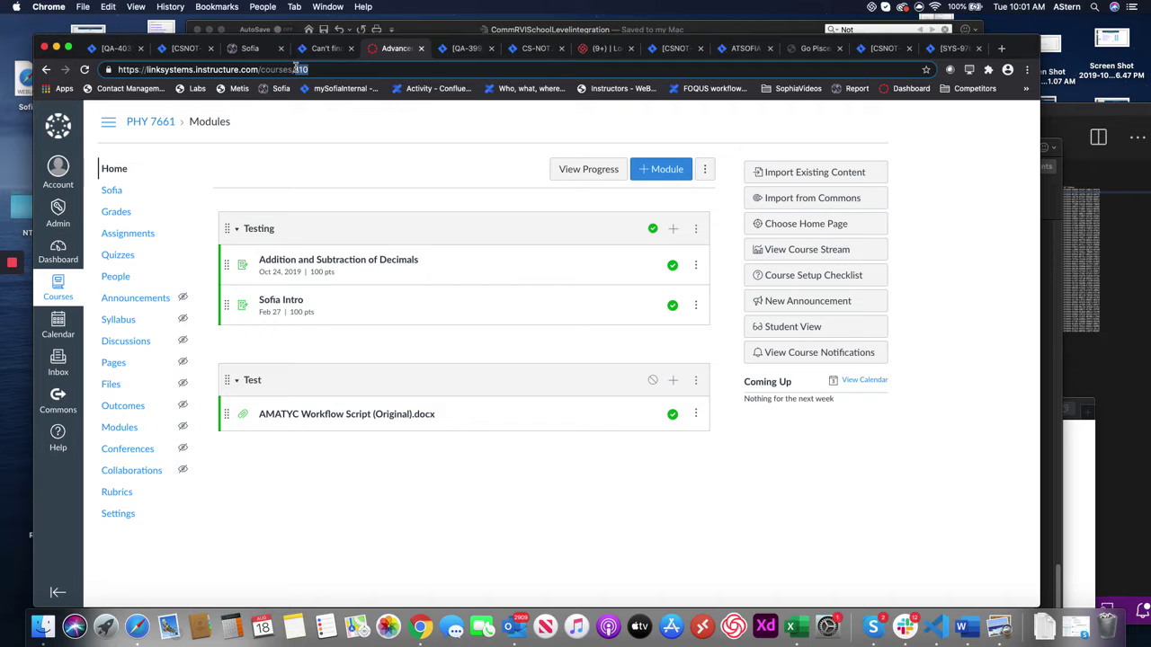
{"action": "left_click", "coordinate": [314, 67]}
{"action": "key", "text": "BackSpace"}
{"action": "key", "text": "BackSpace"}
{"action": "type", "text": "09"}
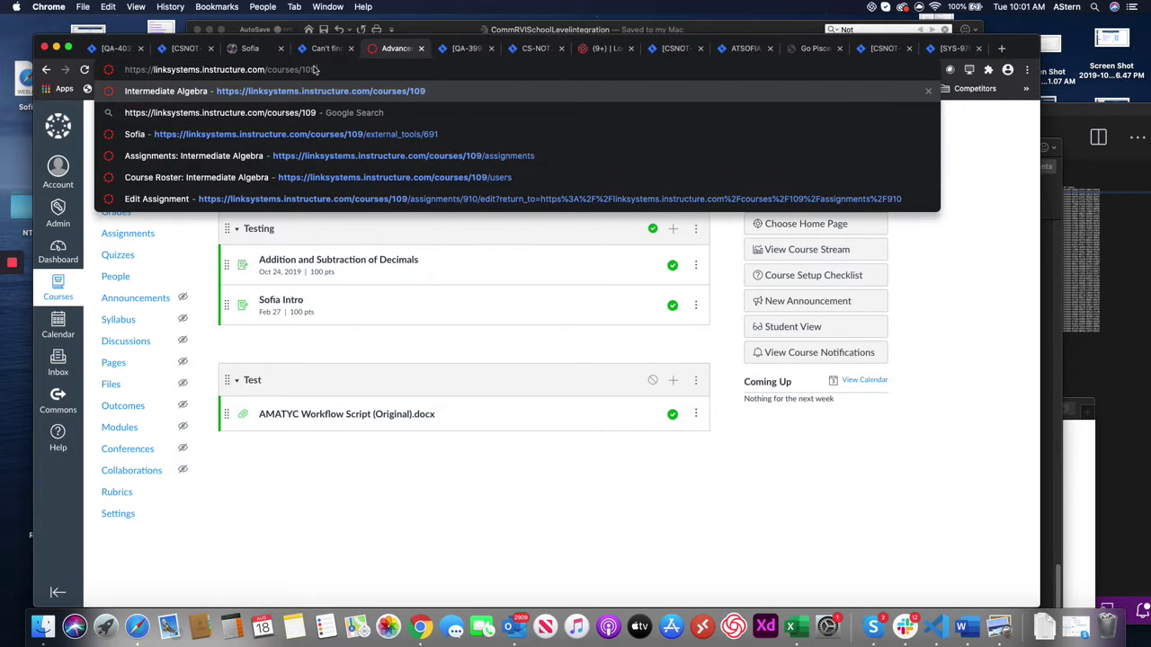
{"action": "key", "text": "Return"}
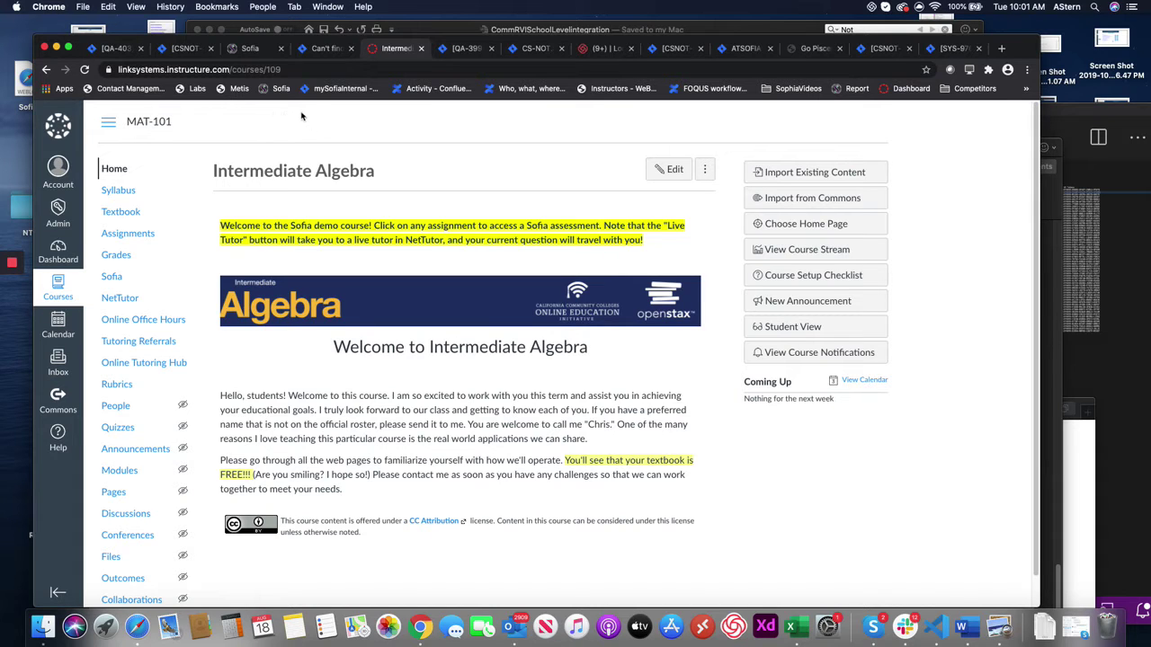
{"action": "left_click_drag", "start_coordinate": [286, 69], "coordinate": [268, 69]}
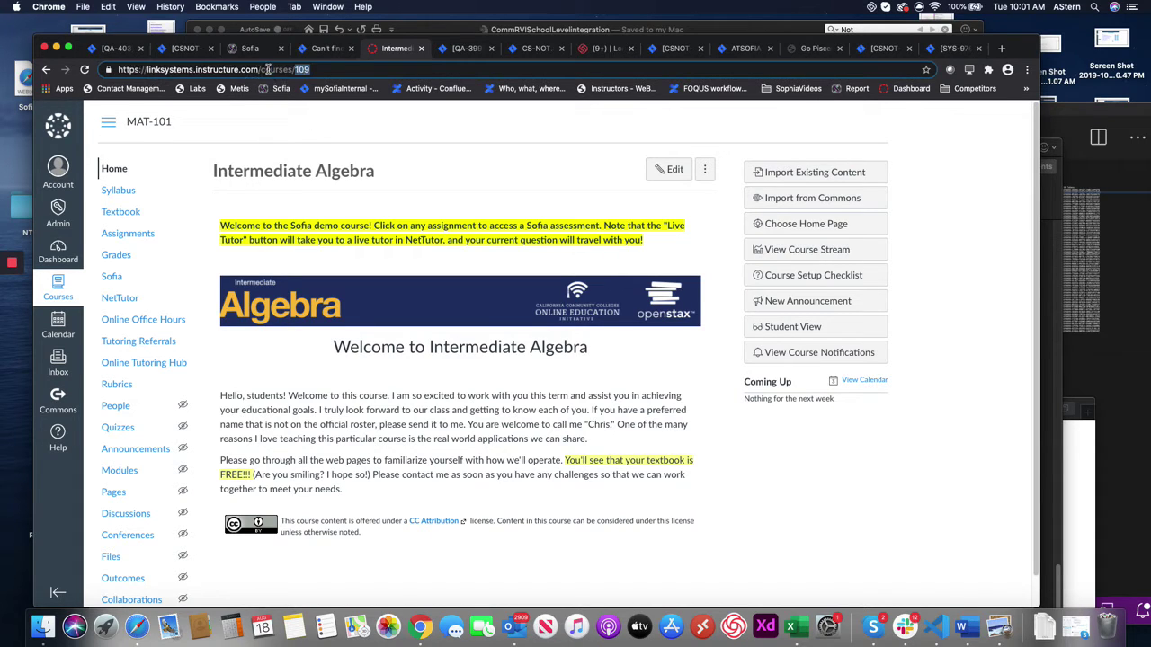
Review the partly completed Sofia support inquiry form about moving a locker to a new Canvas course
{"action": "left_click", "coordinate": [322, 50]}
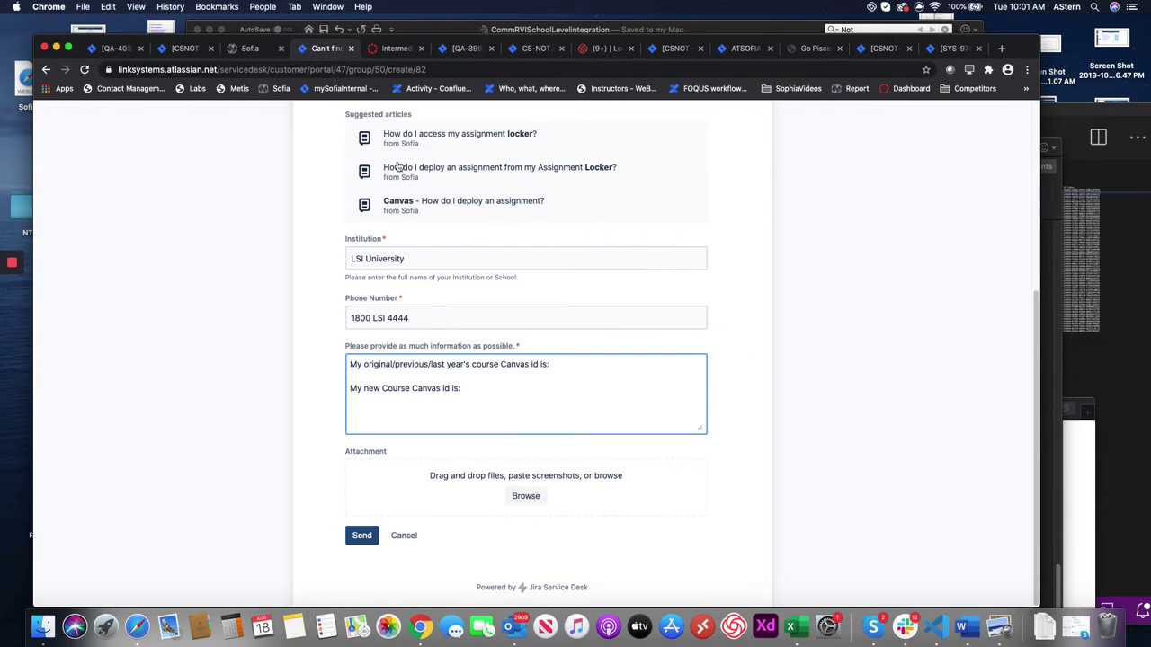
{"action": "scroll", "coordinate": [398, 154], "scroll_direction": "up", "scroll_amount": 3}
{"action": "scroll", "coordinate": [530, 200], "scroll_direction": "up", "scroll_amount": 7}
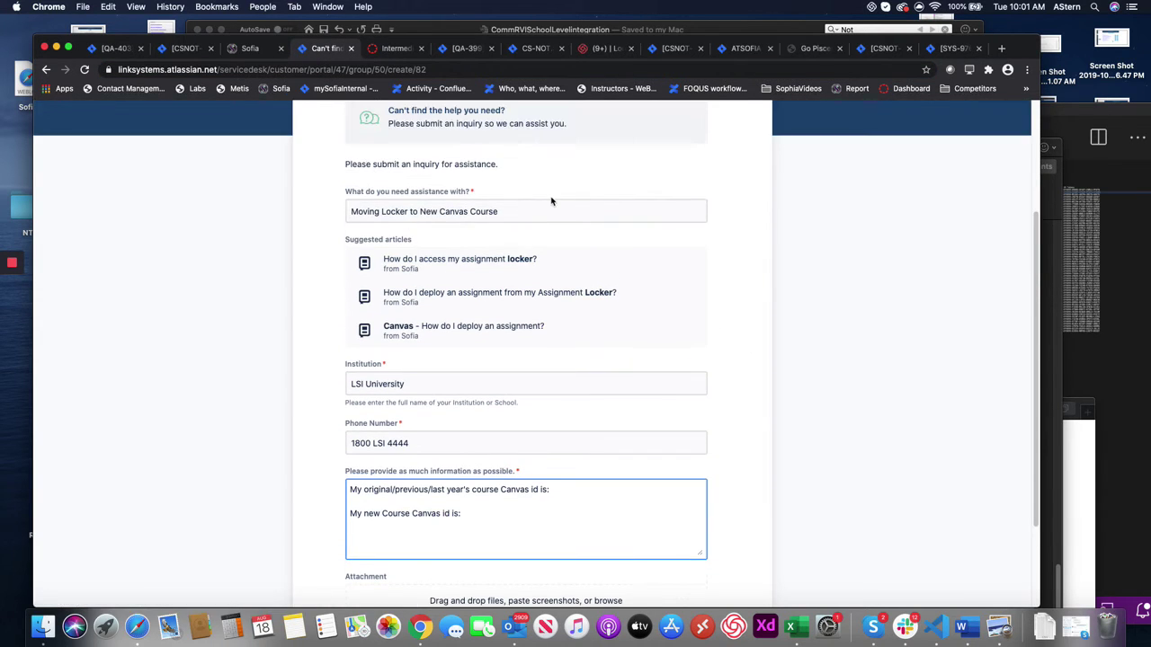
{"action": "scroll", "coordinate": [556, 202], "scroll_direction": "down", "scroll_amount": 5}
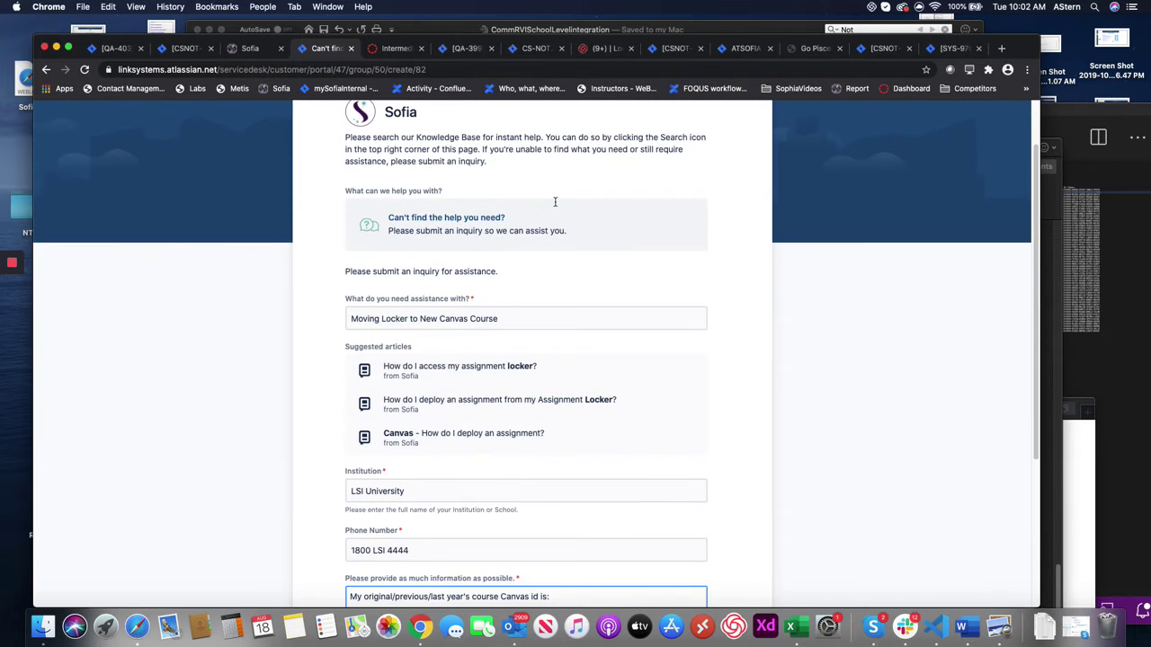
Locate the Support contact link in the footer of the Sofia website
{"action": "left_click", "coordinate": [250, 48]}
{"action": "scroll", "coordinate": [450, 314], "scroll_direction": "up", "scroll_amount": 10}
{"action": "scroll", "coordinate": [457, 316], "scroll_direction": "up", "scroll_amount": 3}
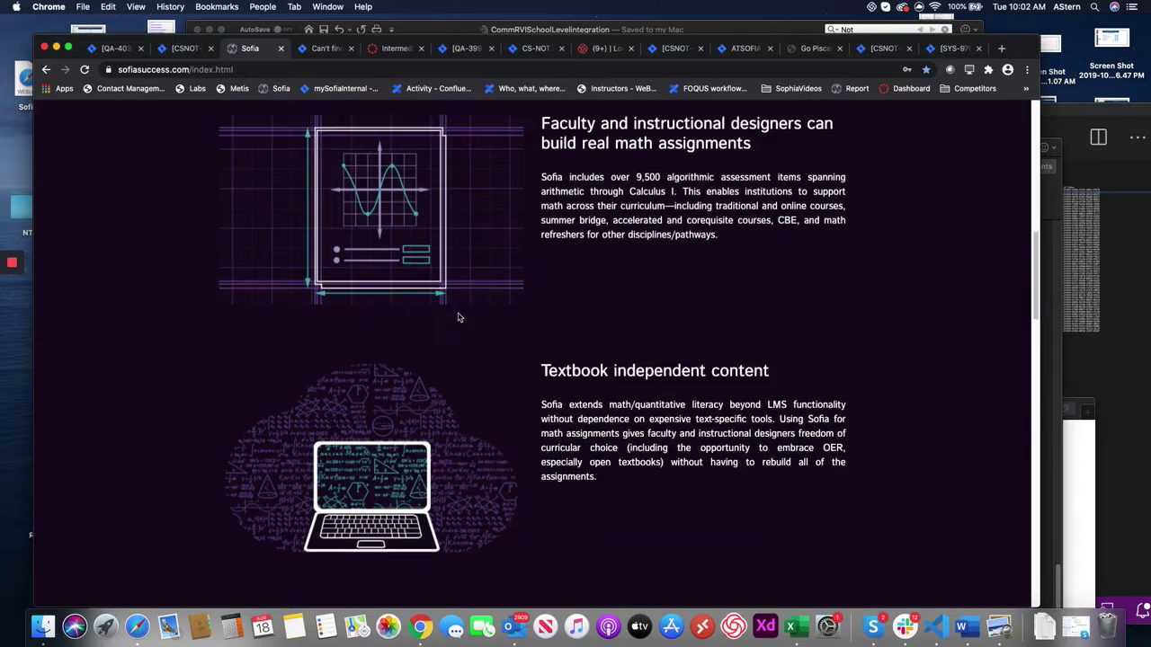
{"action": "scroll", "coordinate": [457, 316], "scroll_direction": "down", "scroll_amount": 15}
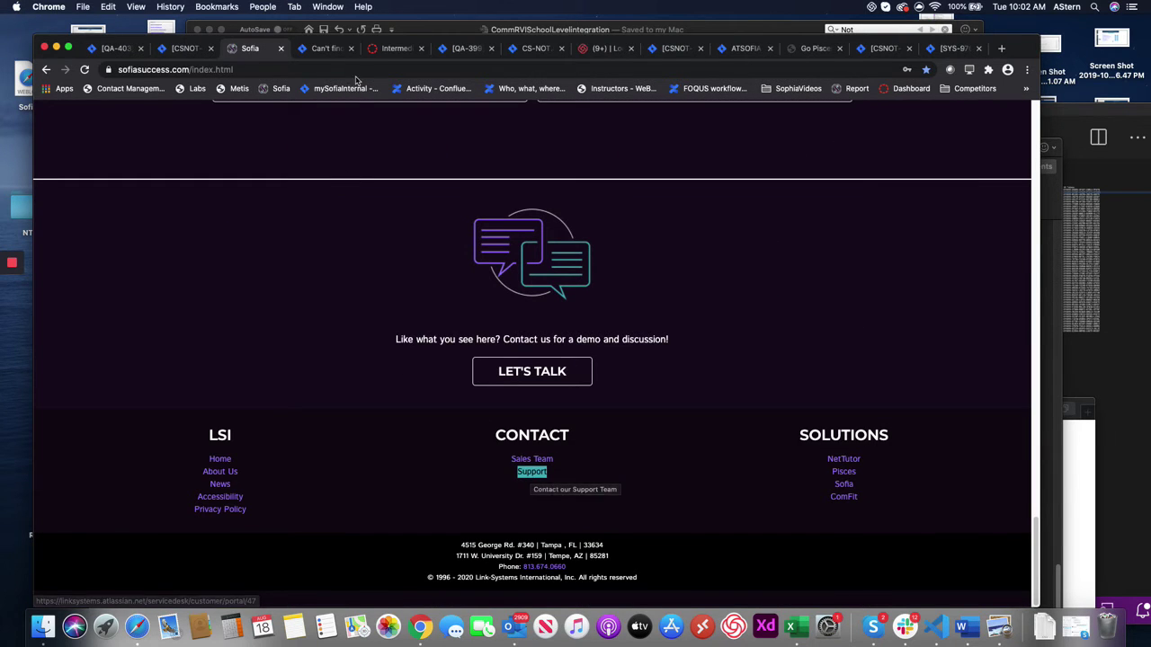
Go through the Sofia page of the Intermediate Algebra course to its help center and open a blank inquiry form
{"action": "left_click", "coordinate": [387, 47]}
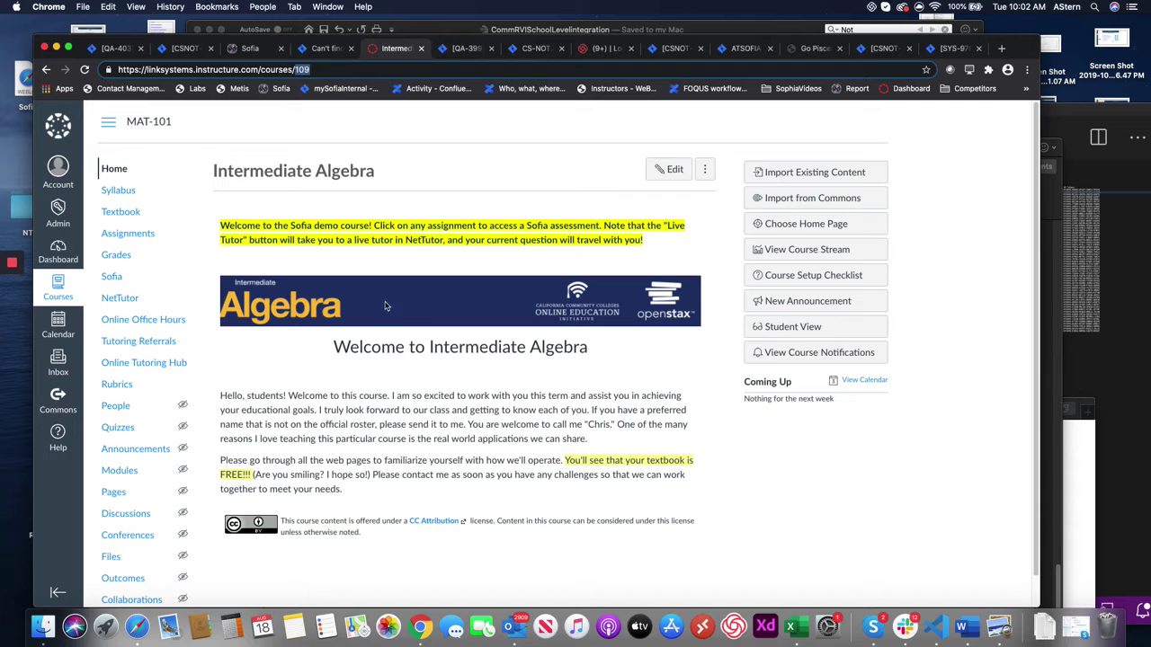
{"action": "scroll", "coordinate": [144, 304], "scroll_direction": "down", "scroll_amount": 1}
{"action": "scroll", "coordinate": [136, 303], "scroll_direction": "up", "scroll_amount": 1}
{"action": "left_click", "coordinate": [111, 277]}
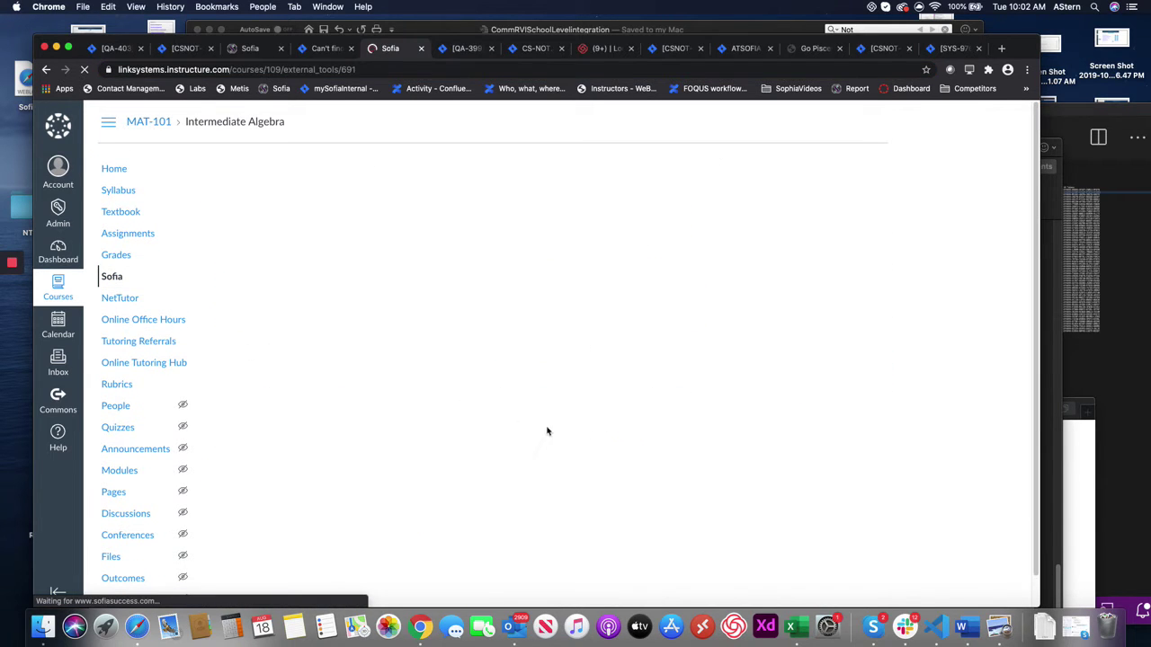
{"action": "scroll", "coordinate": [547, 430], "scroll_direction": "down", "scroll_amount": 1}
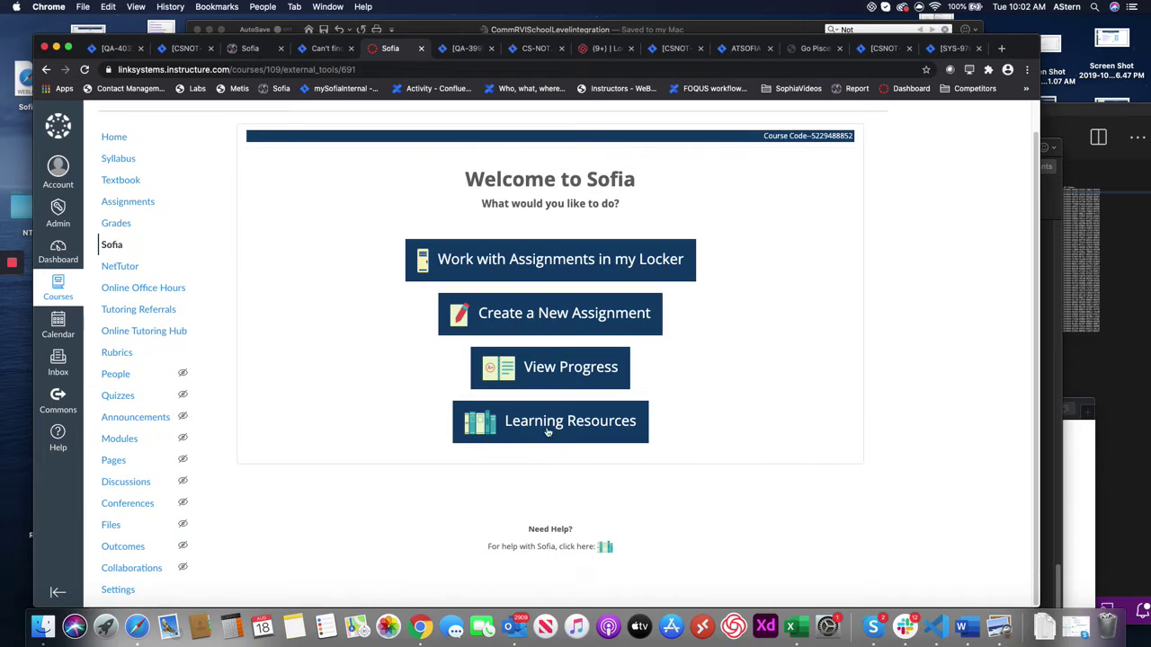
{"action": "left_click", "coordinate": [605, 547]}
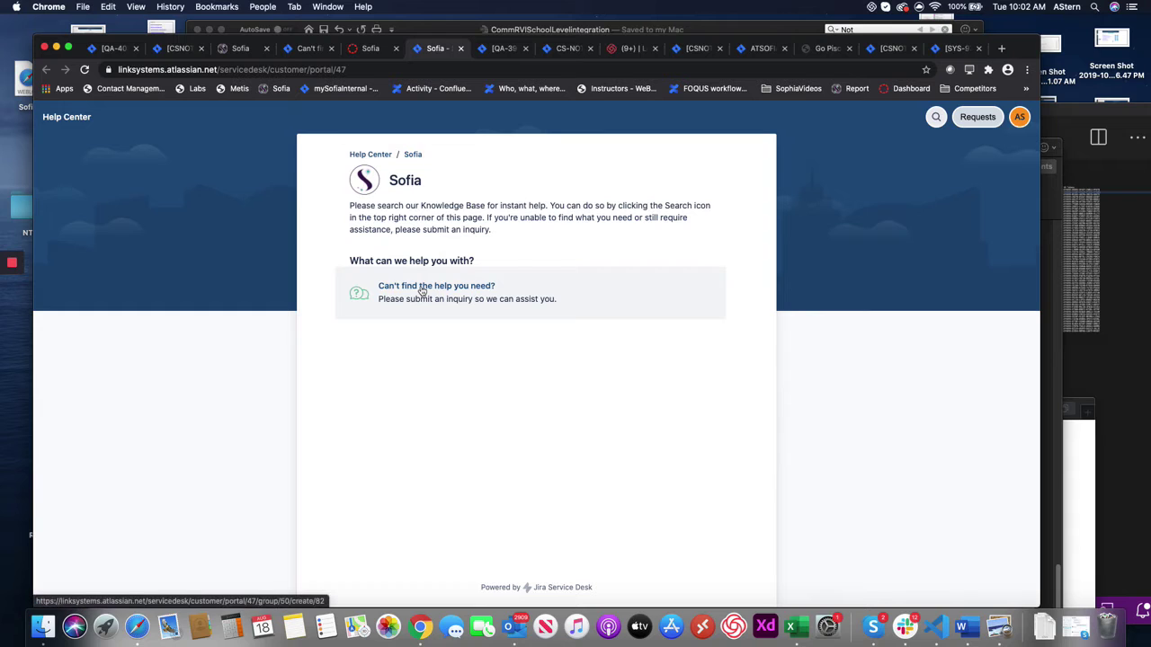
{"action": "left_click", "coordinate": [425, 295]}
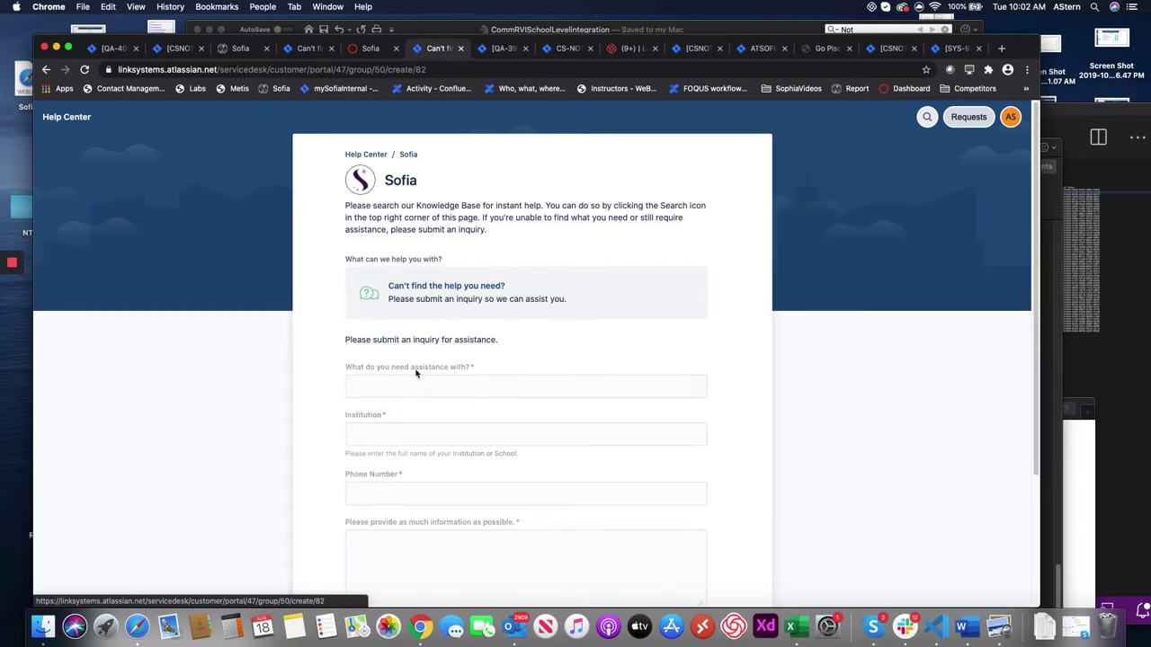
{"action": "scroll", "coordinate": [411, 382], "scroll_direction": "down", "scroll_amount": 3}
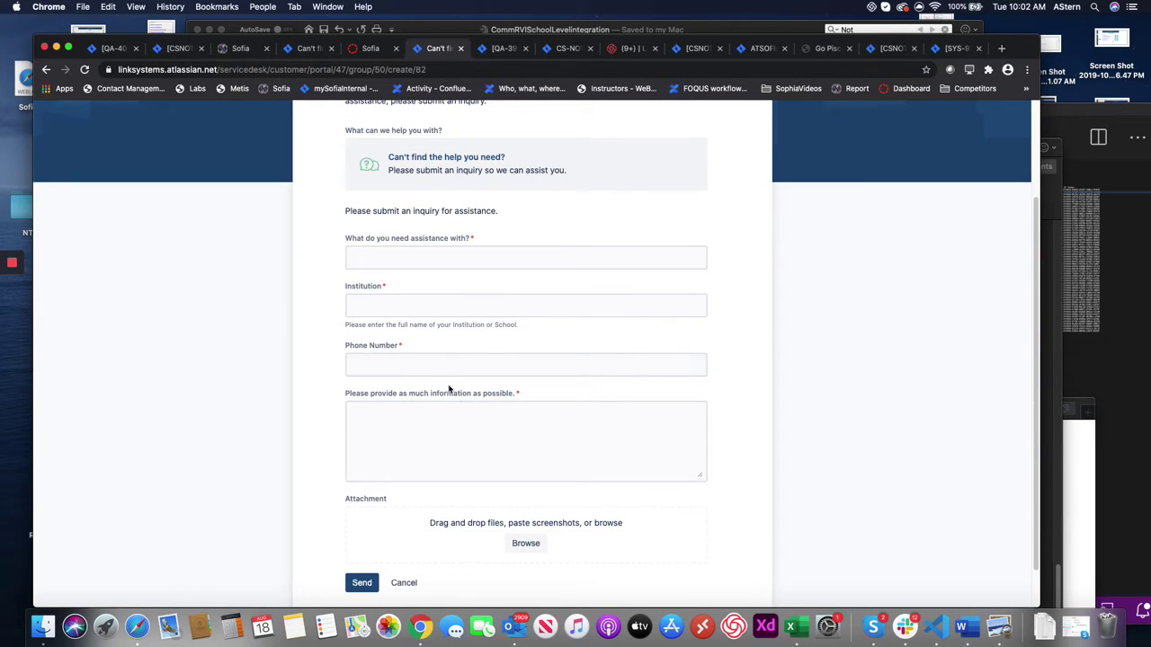
Change the subject of the filled-in inquiry to "Copying Locker to New Canvas Course"
{"action": "left_click_drag", "start_coordinate": [311, 50], "coordinate": [378, 53]}
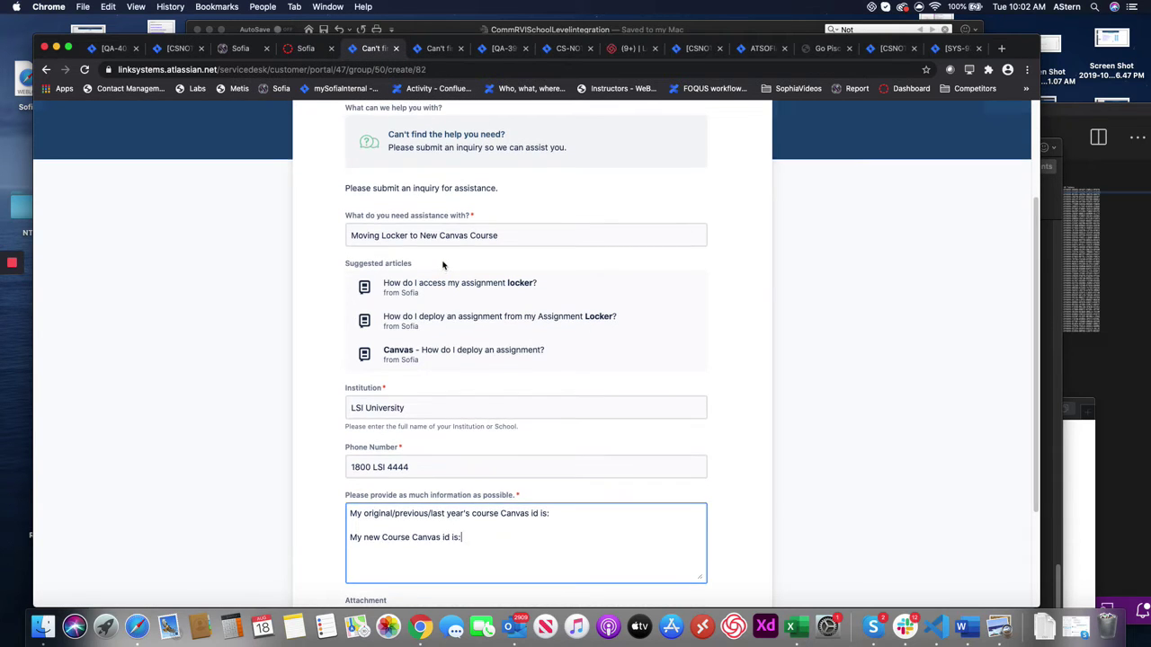
{"action": "scroll", "coordinate": [442, 266], "scroll_direction": "up", "scroll_amount": 1}
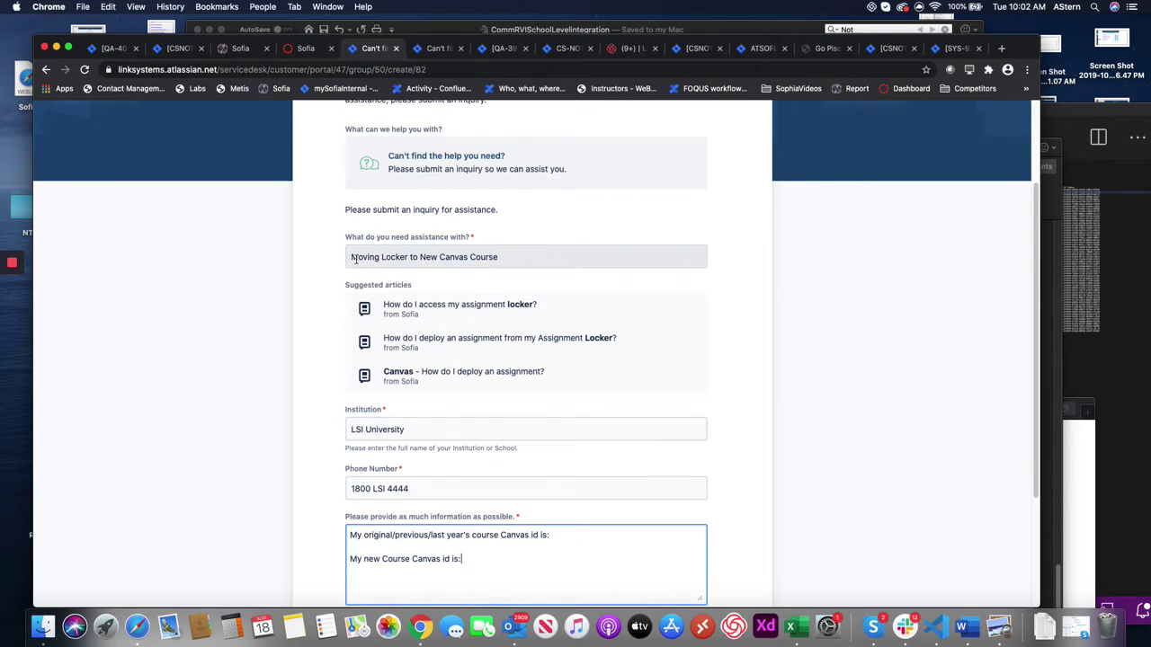
{"action": "left_click", "coordinate": [506, 257]}
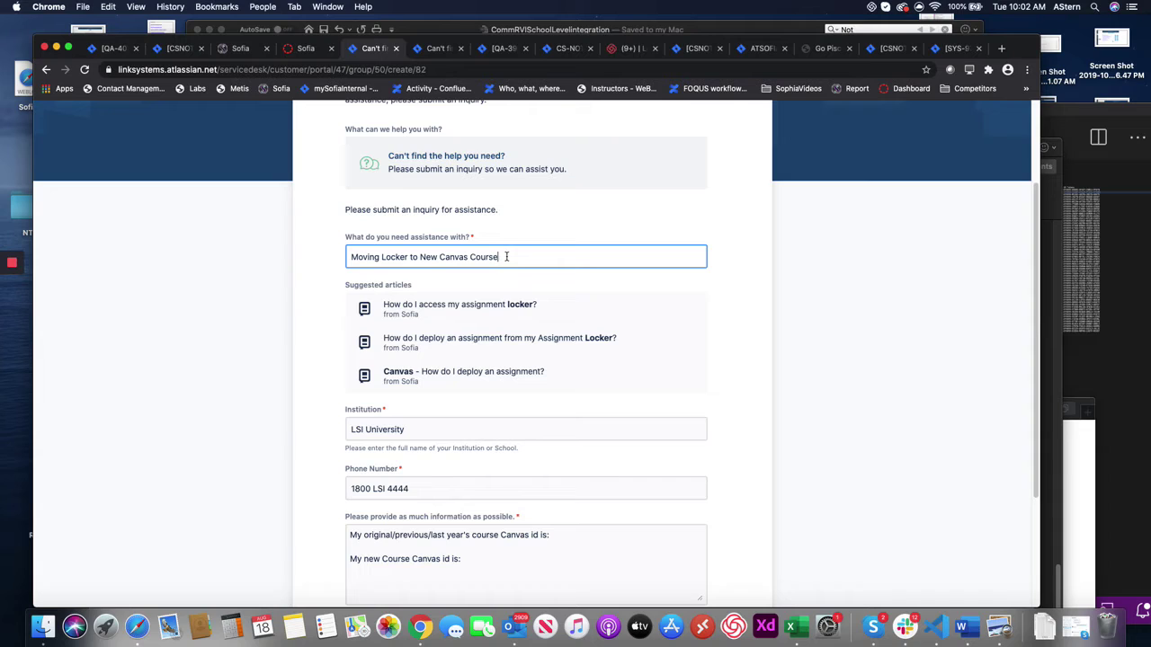
{"action": "left_click_drag", "start_coordinate": [381, 260], "coordinate": [349, 260]}
{"action": "type", "text": "Copying"}
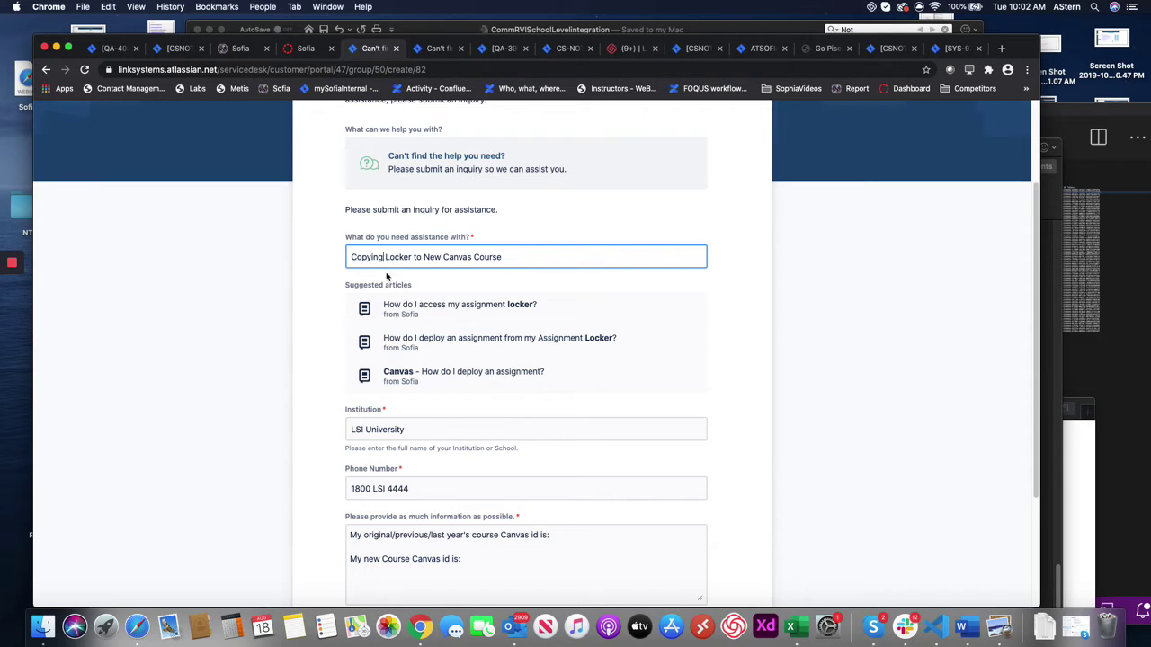
Paste 109 as the original course's Canvas ID in the inquiry details
{"action": "scroll", "coordinate": [424, 310], "scroll_direction": "down", "scroll_amount": 1}
{"action": "scroll", "coordinate": [424, 311], "scroll_direction": "down", "scroll_amount": 2}
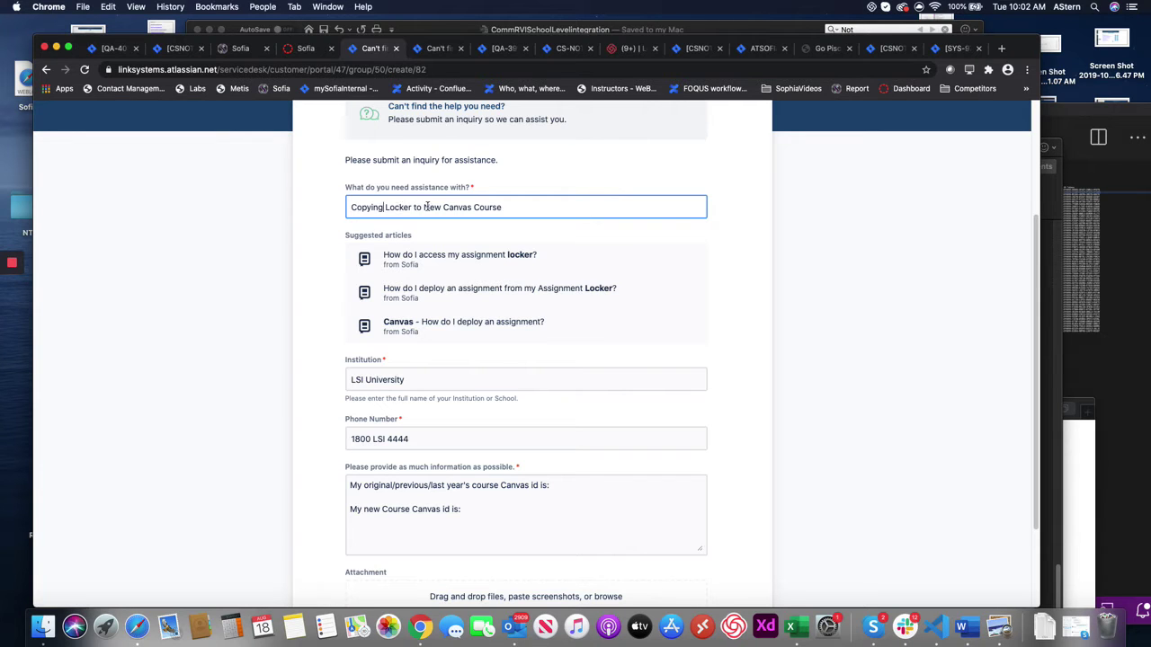
{"action": "scroll", "coordinate": [385, 361], "scroll_direction": "down", "scroll_amount": 2}
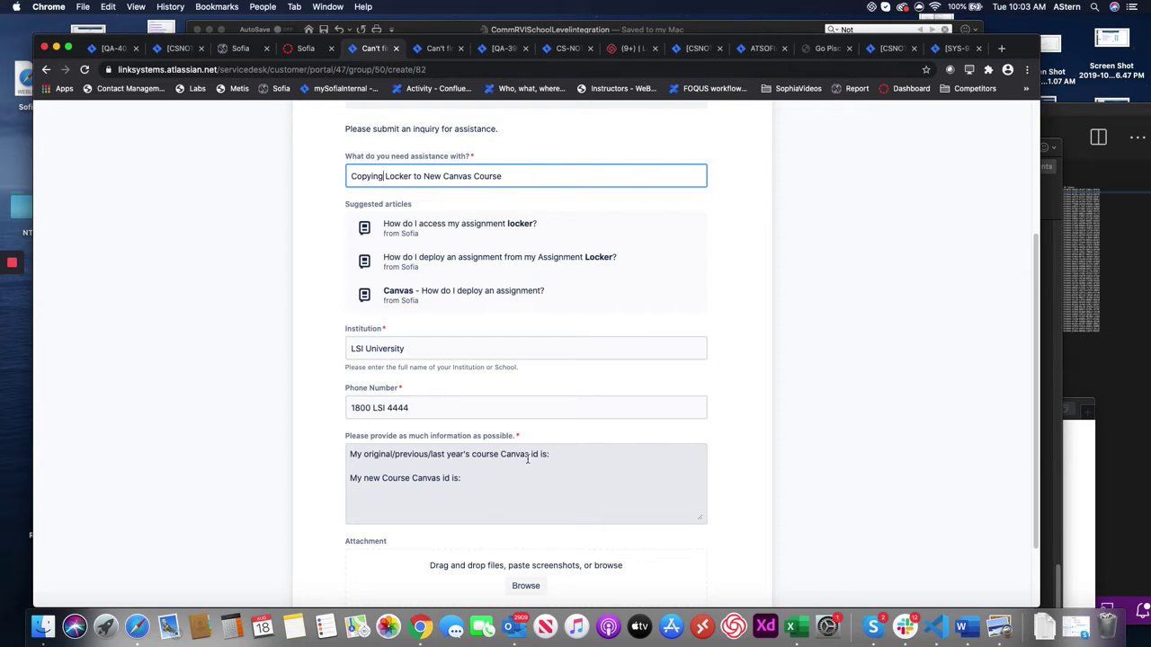
{"action": "left_click", "coordinate": [563, 453]}
{"action": "key", "text": "super+v"}
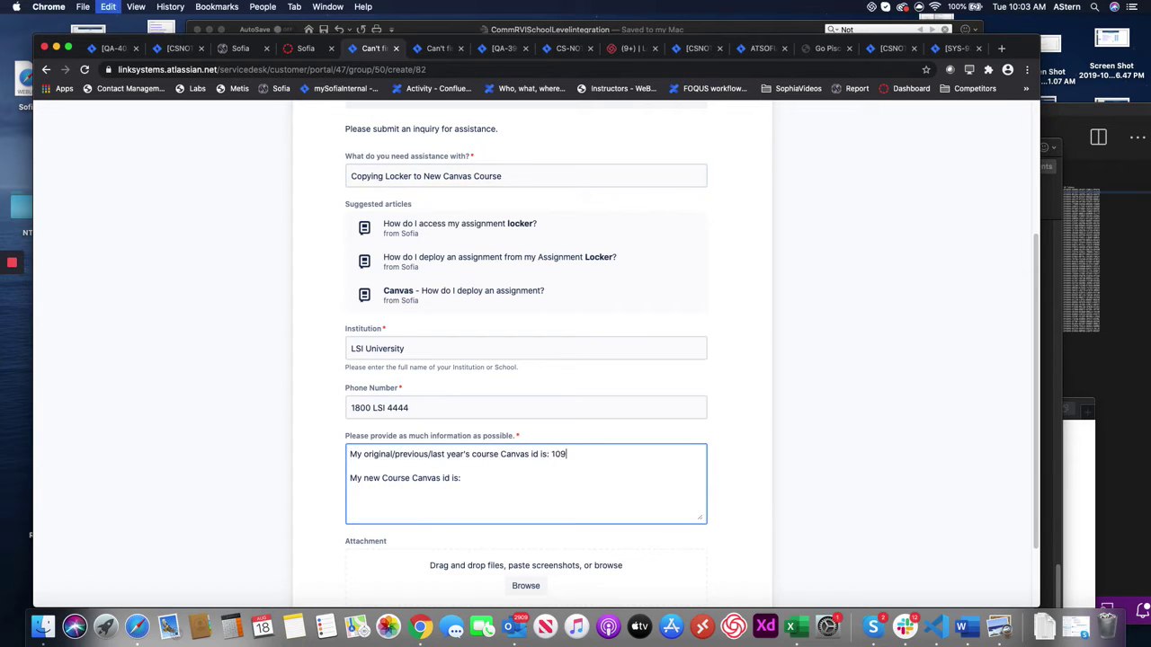
Highlight the part of the Sofia page's address up to the course ID and return to the inquiry form
{"action": "left_click", "coordinate": [306, 47]}
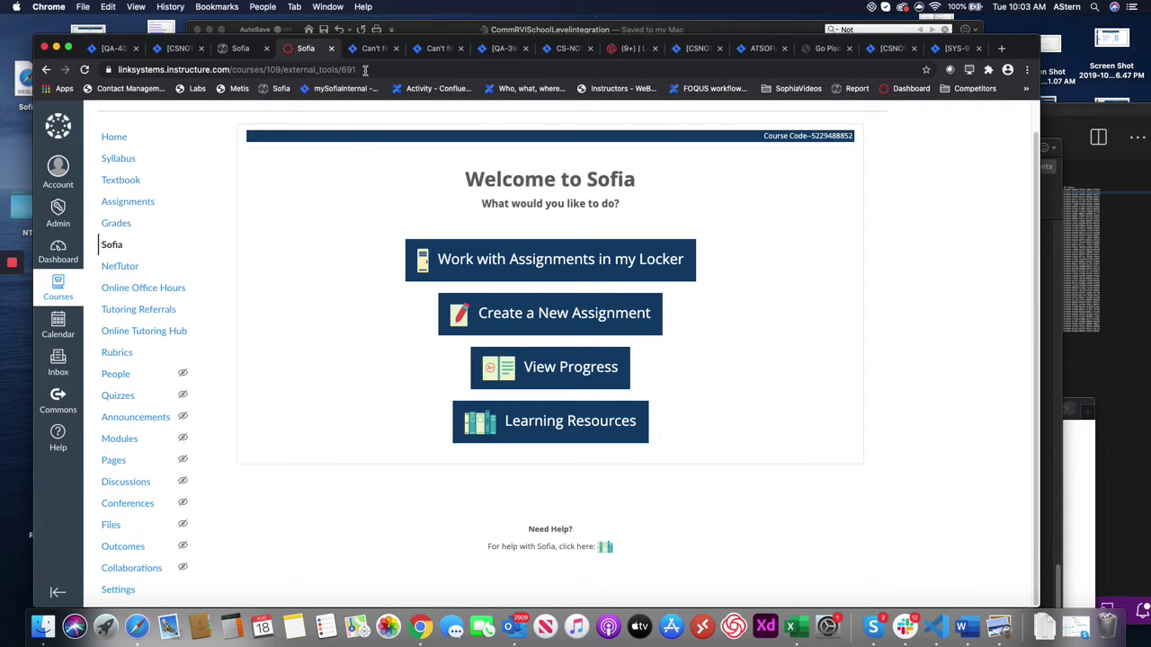
{"action": "left_click_drag", "start_coordinate": [283, 69], "coordinate": [115, 69]}
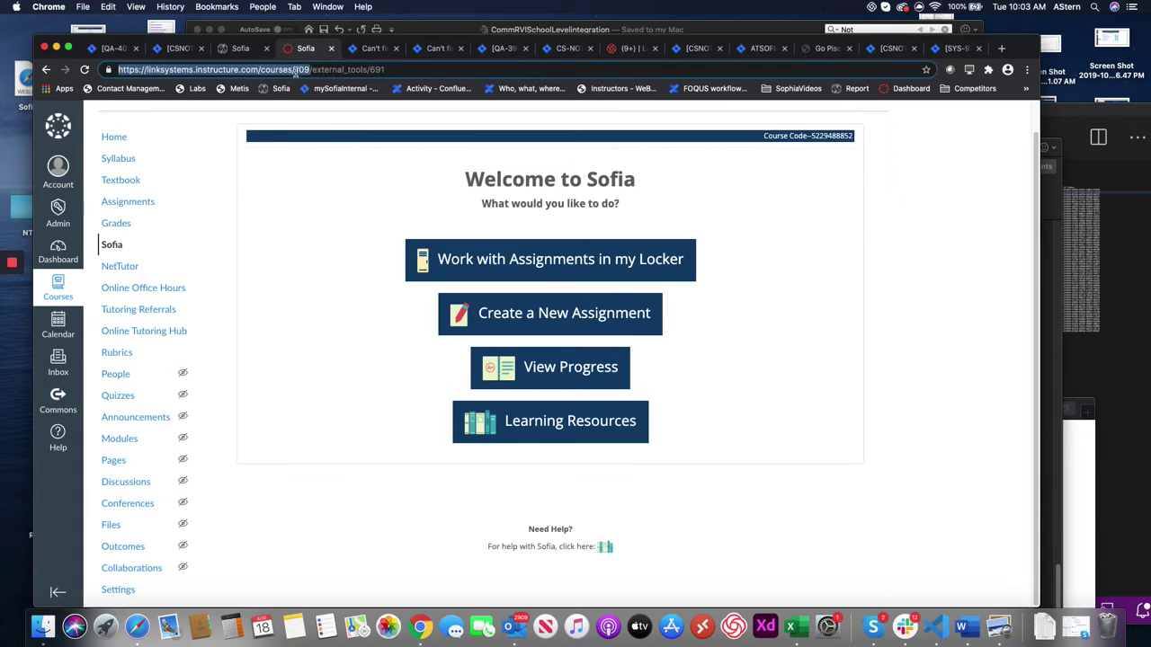
{"action": "left_click", "coordinate": [365, 52]}
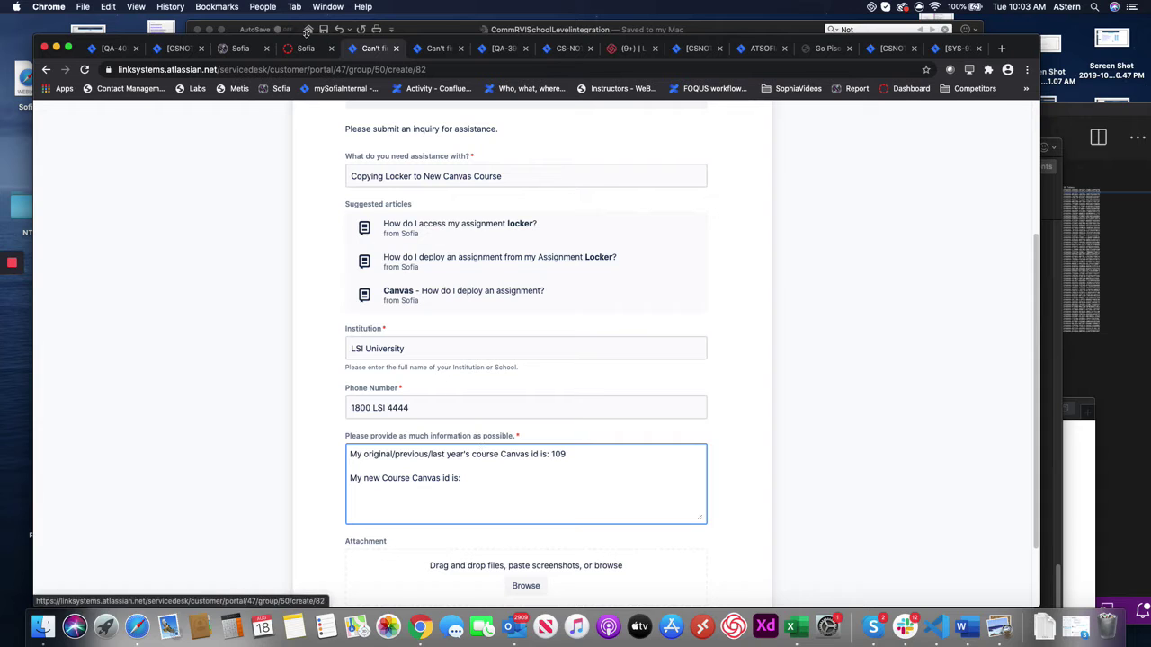
Open the new course by shortening the Sofia page's address and setting the course ID to 110
{"action": "left_click", "coordinate": [310, 47]}
{"action": "left_click_drag", "start_coordinate": [384, 69], "coordinate": [304, 69]}
{"action": "key", "text": "BackSpace"}
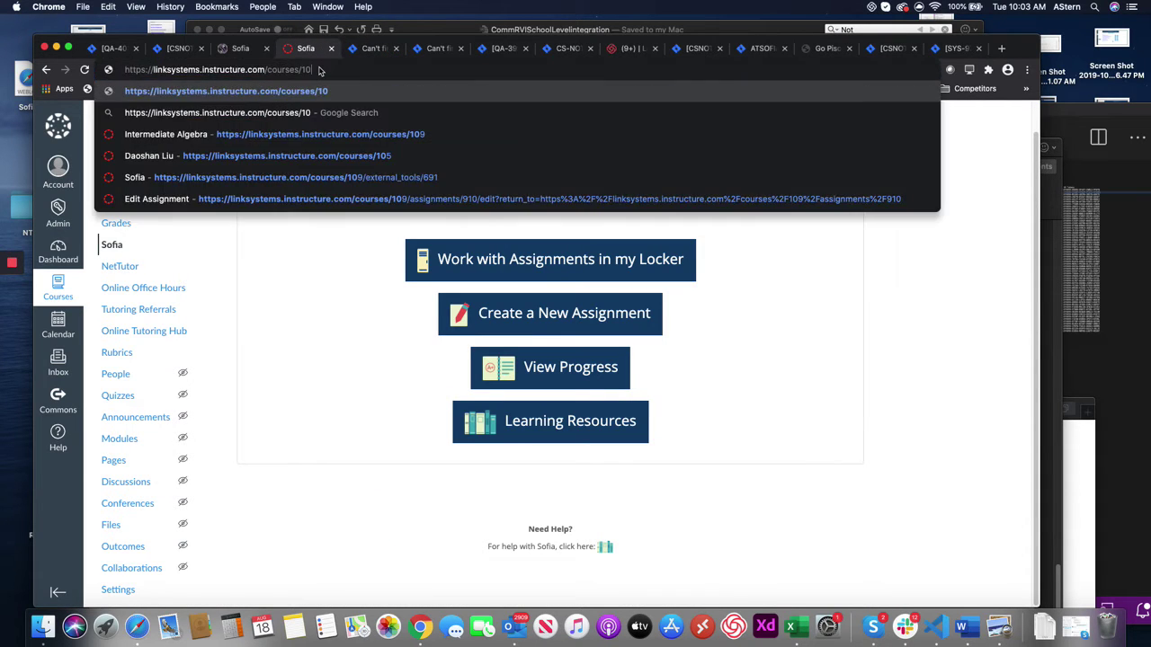
{"action": "key", "text": "BackSpace"}
{"action": "type", "text": "10"}
{"action": "key", "text": "Return"}
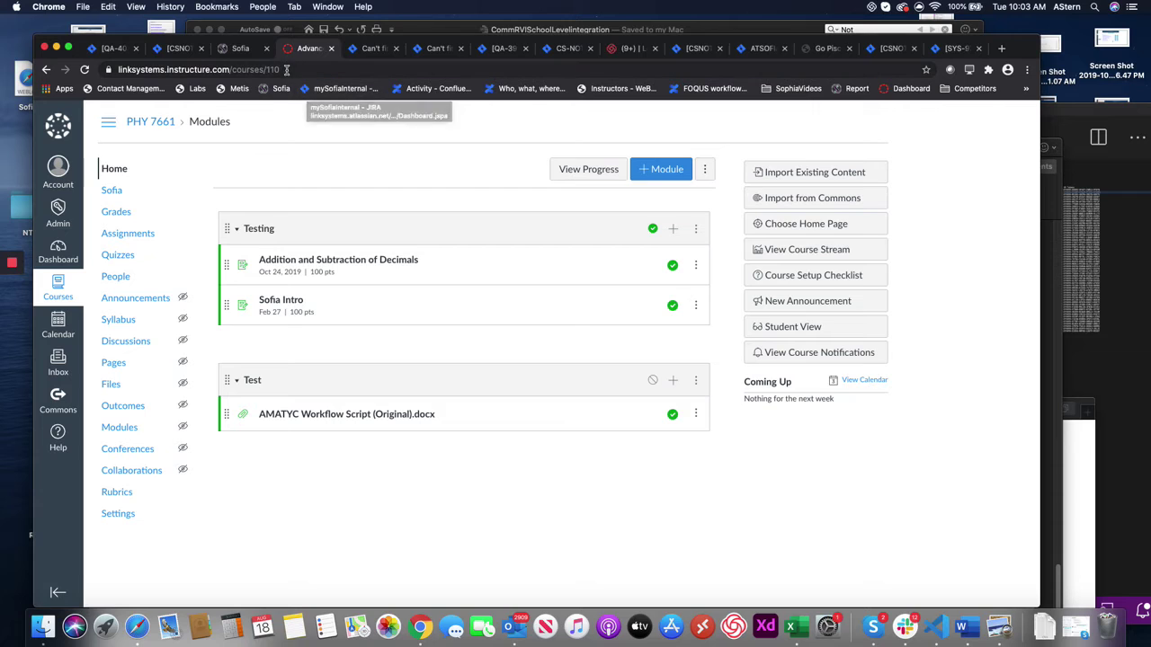
Enter 110 as the new course's Canvas ID in the inquiry details
{"action": "left_click", "coordinate": [370, 49]}
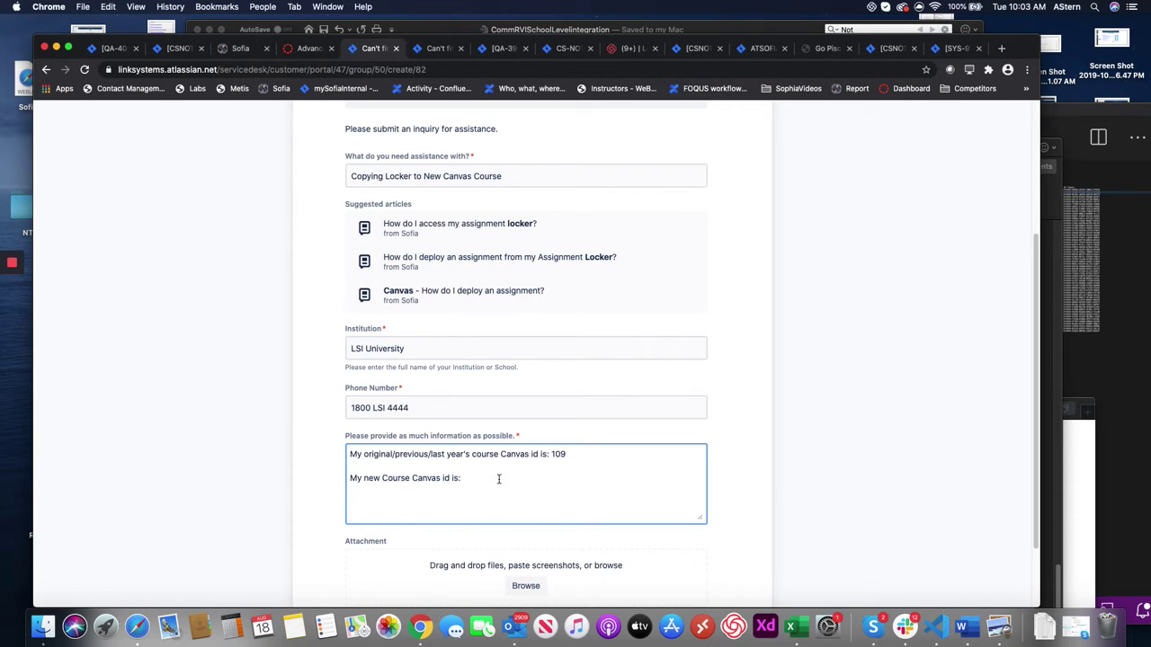
{"action": "type", "text": "1"}
{"action": "key", "text": "BackSpace"}
{"action": "type", "text": "110"}
Reword the second details line to read "My new/destination/this term Course Canvas id is: 110" and add a line break after it
{"action": "left_click", "coordinate": [382, 478]}
{"action": "key", "text": "BackSpace"}
{"action": "type", "text": "/destination.thi"}
{"action": "key", "text": "BackSpace"}
{"action": "key", "text": "BackSpace"}
{"action": "key", "text": "BackSpace"}
{"action": "key", "text": "BackSpace"}
{"action": "type", "text": "/this term"}
{"action": "left_click", "coordinate": [570, 480]}
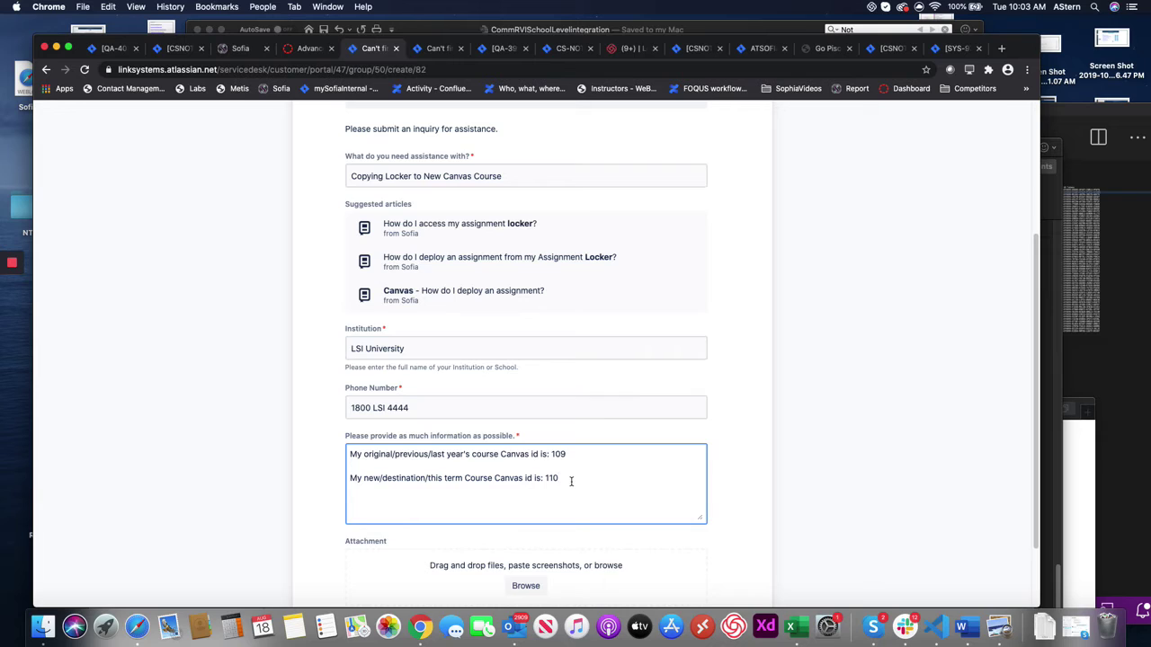
{"action": "key", "text": "Return"}
Check the address of course 110 and open the assignment locker in its Sofia tool
{"action": "left_click", "coordinate": [303, 48]}
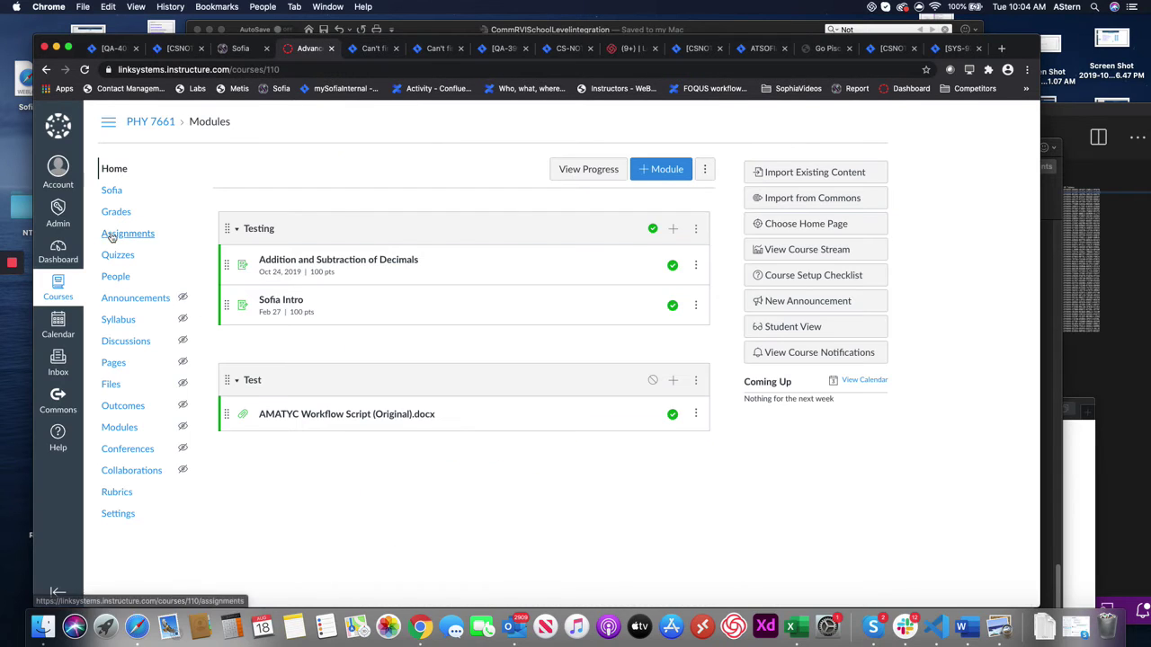
{"action": "left_click", "coordinate": [289, 69]}
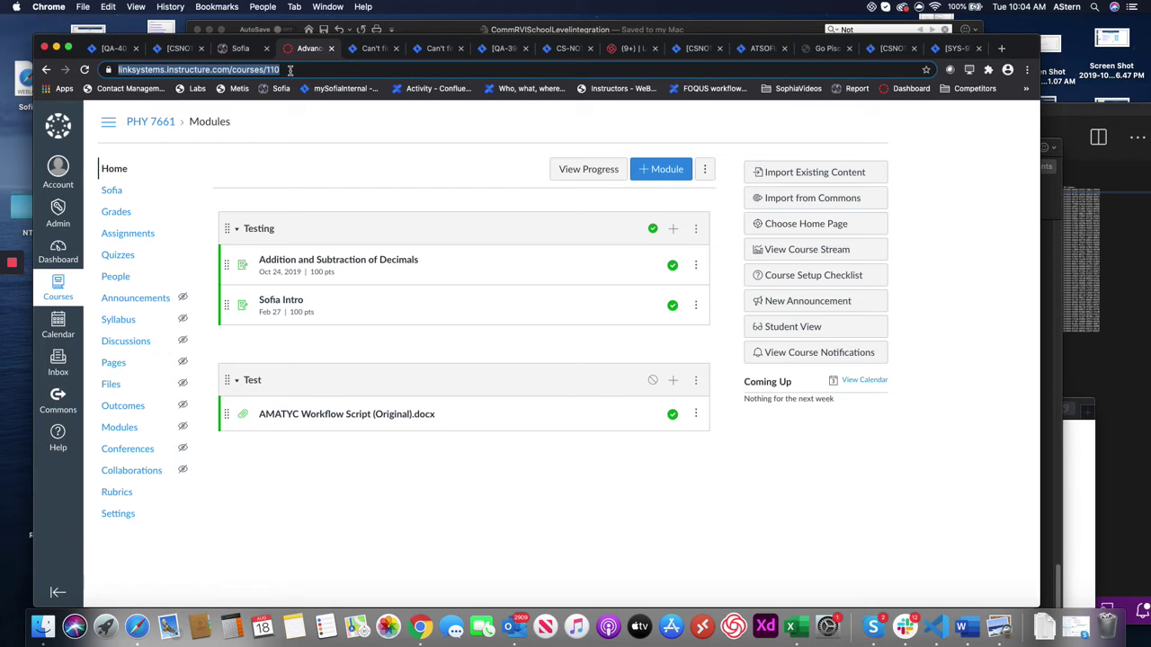
{"action": "left_click", "coordinate": [290, 69]}
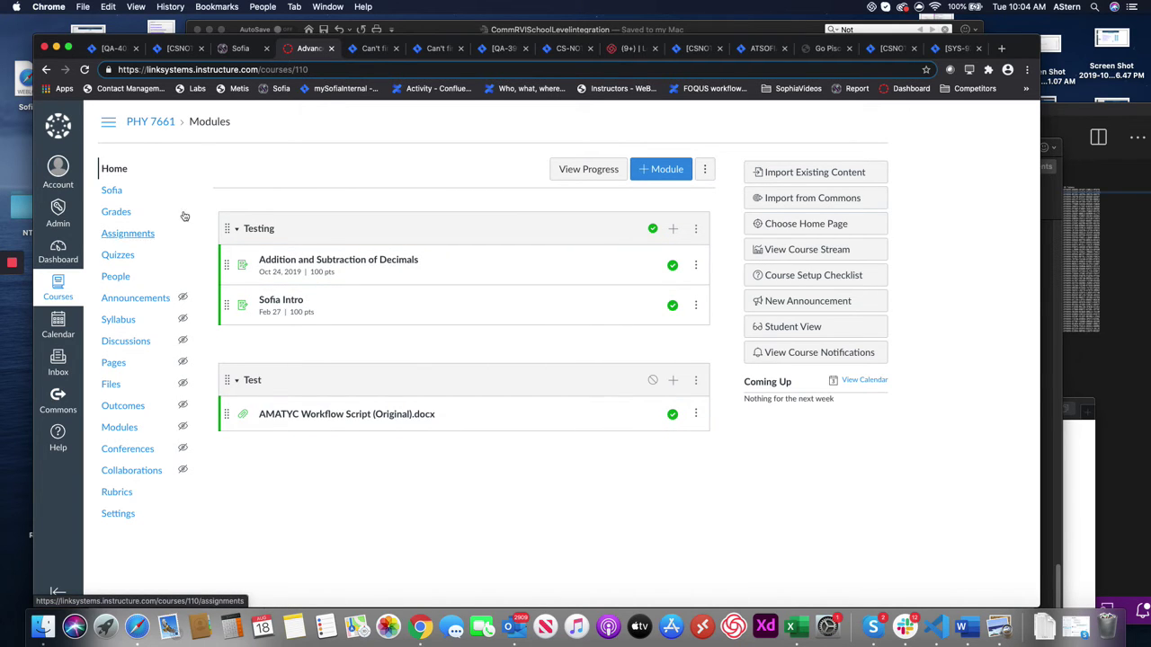
{"action": "left_click", "coordinate": [113, 191]}
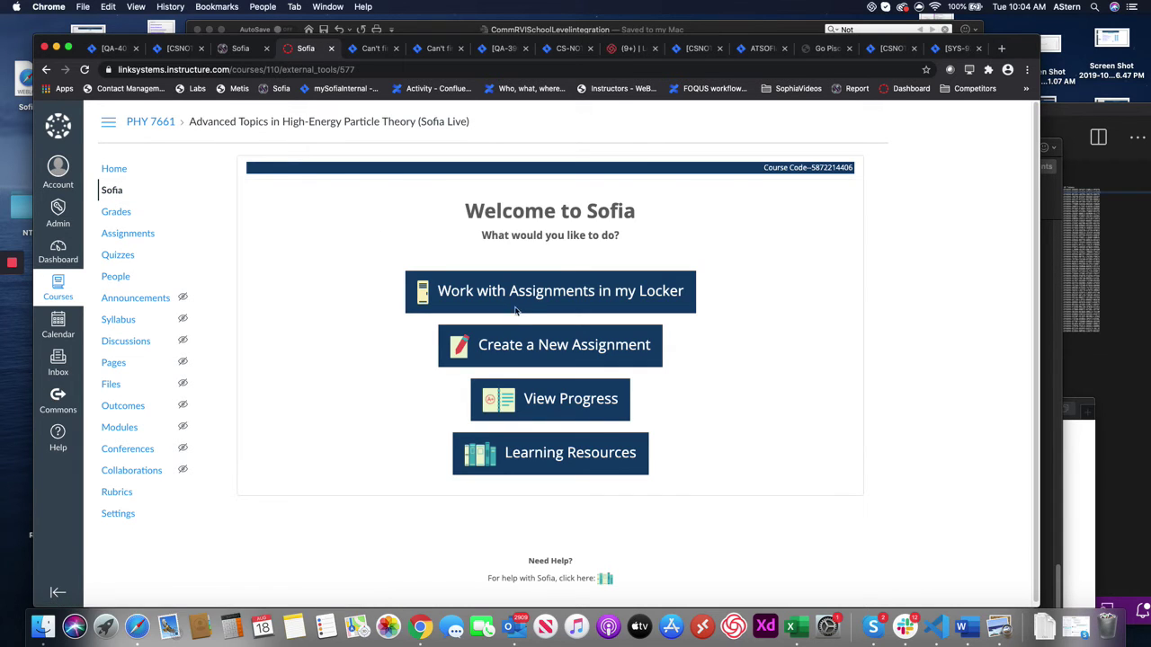
{"action": "left_click", "coordinate": [518, 309]}
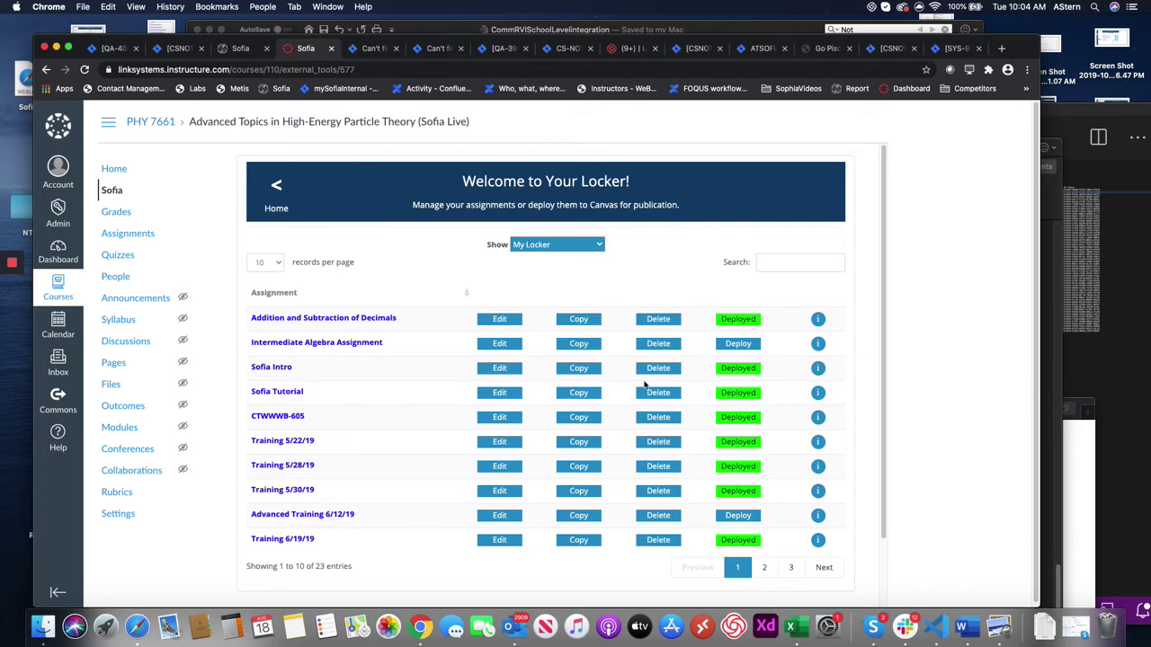
Add a separate line reading "Set all my assignment dates to Dateless" below the new course ID in the inquiry details
{"action": "left_click", "coordinate": [369, 50]}
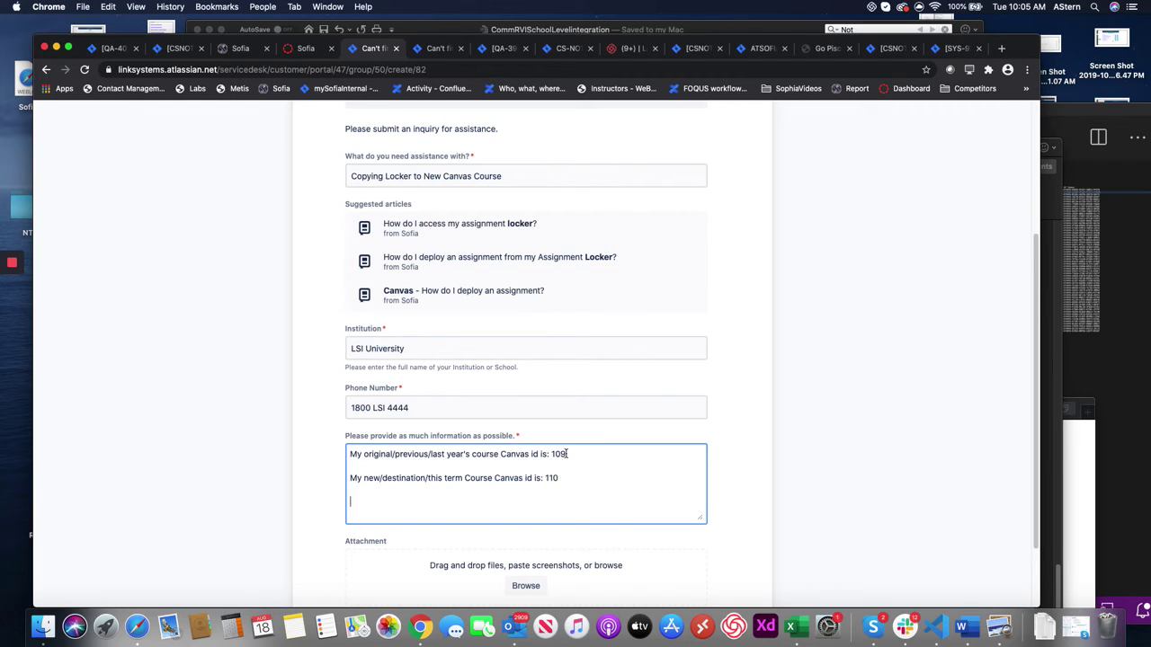
{"action": "left_click_drag", "start_coordinate": [561, 478], "coordinate": [344, 482]}
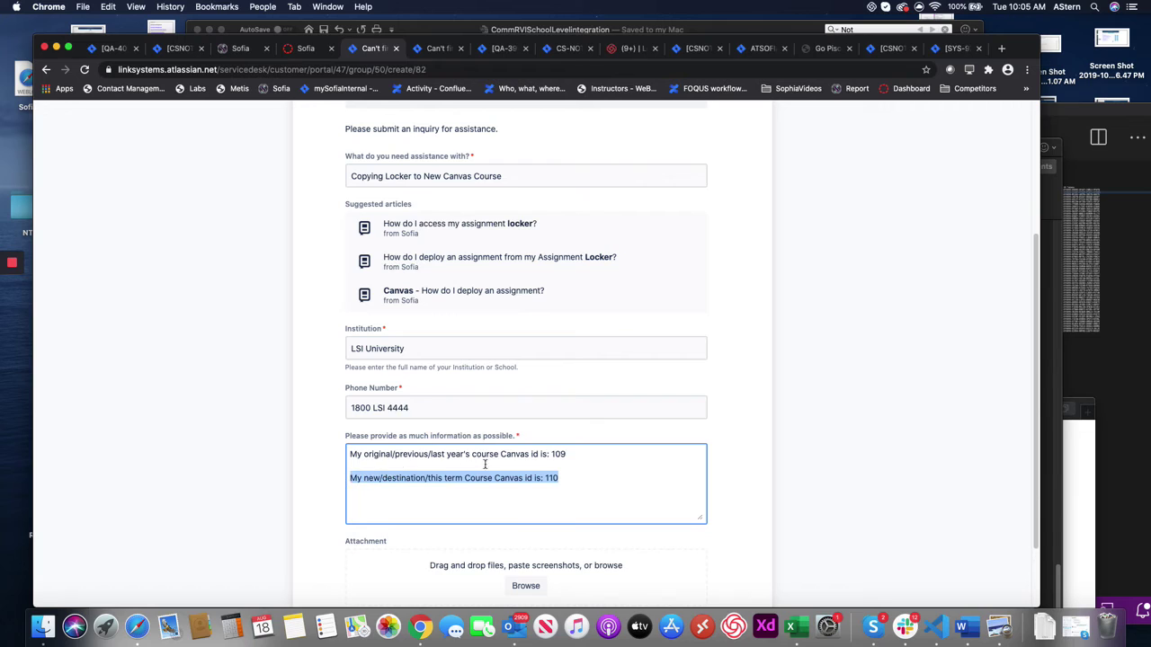
{"action": "left_click", "coordinate": [569, 478]}
{"action": "type", "text": "D"}
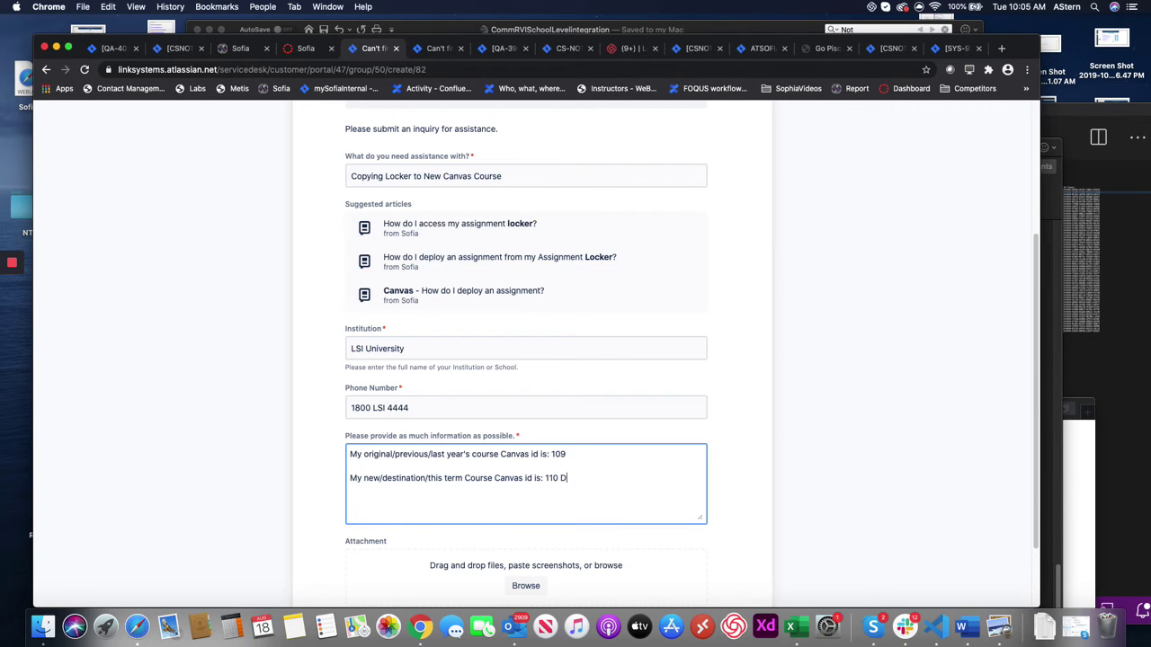
{"action": "type", "text": "ateless"}
{"action": "left_click", "coordinate": [559, 477]}
{"action": "key", "text": "Return"}
{"action": "key", "text": "Return"}
{"action": "type", "text": "Set a"}
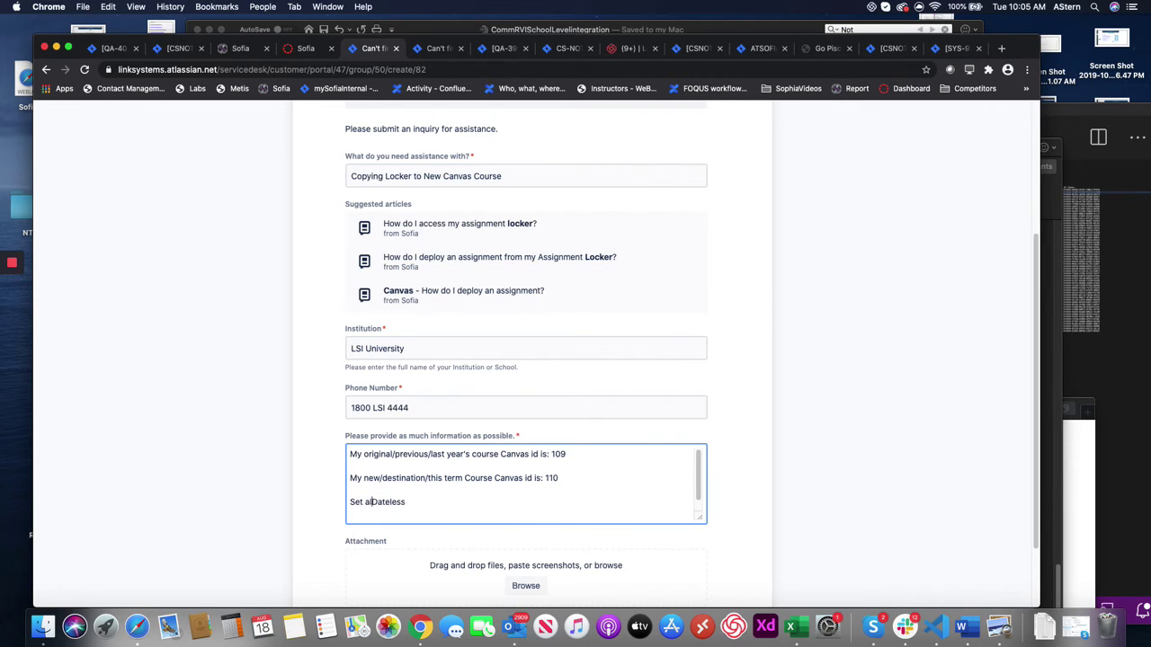
{"action": "type", "text": "ll my assignment dates to"}
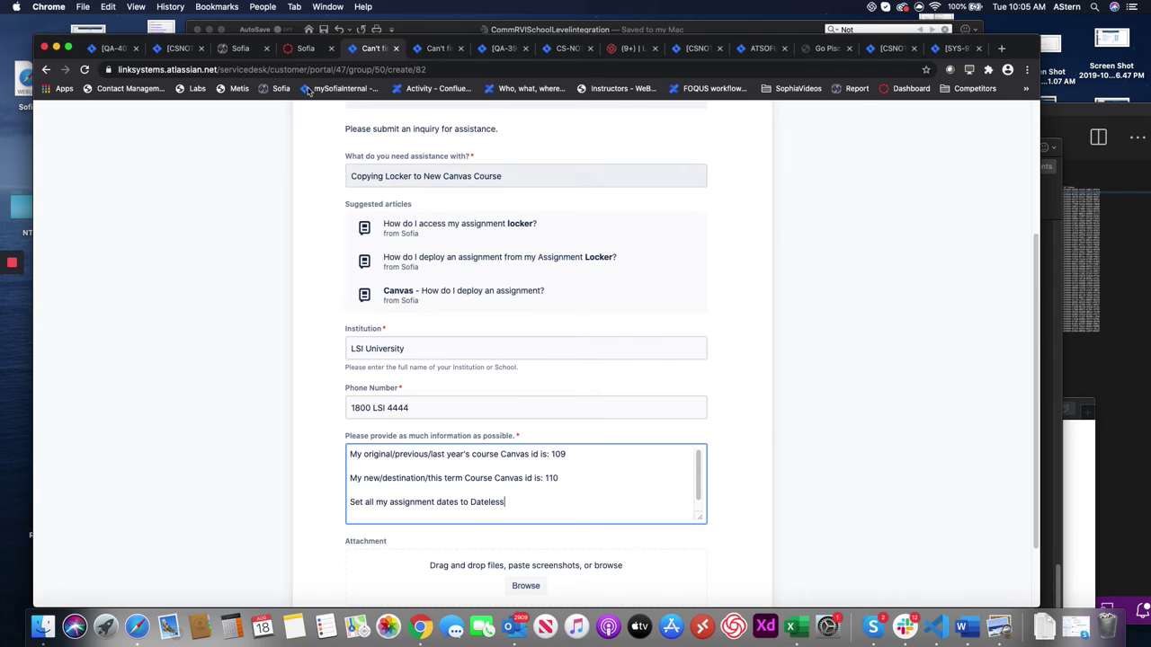
Look at course 110's assignment locker again and review the inquiry form from its introduction to the attachment area
{"action": "left_click", "coordinate": [300, 49]}
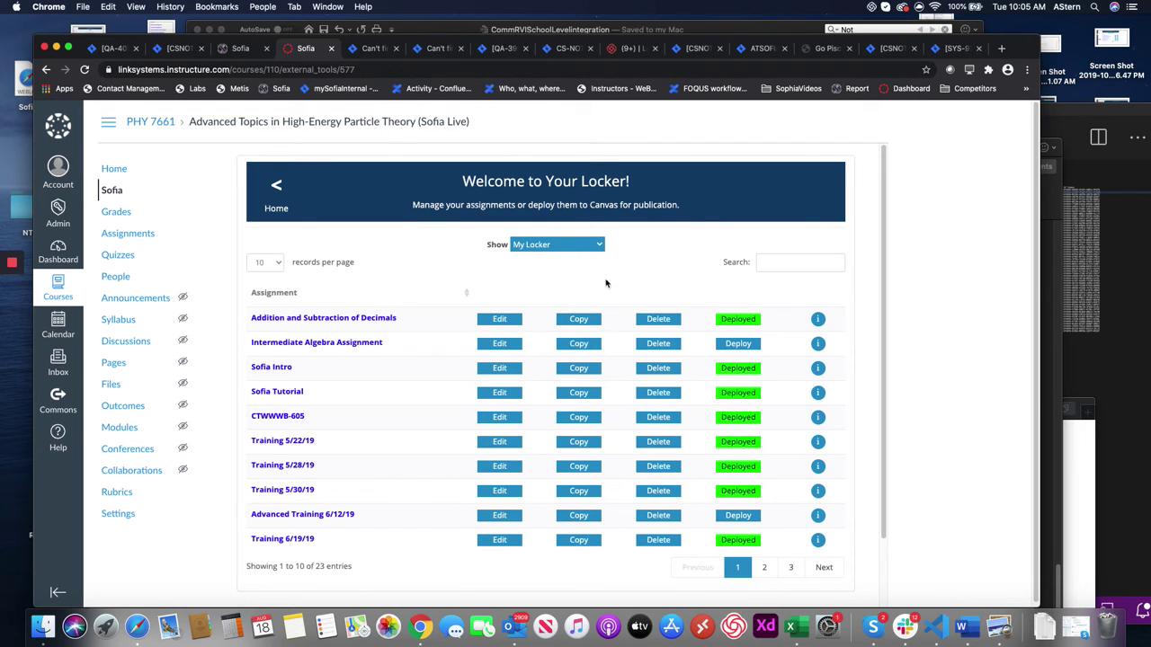
{"action": "left_click", "coordinate": [374, 49]}
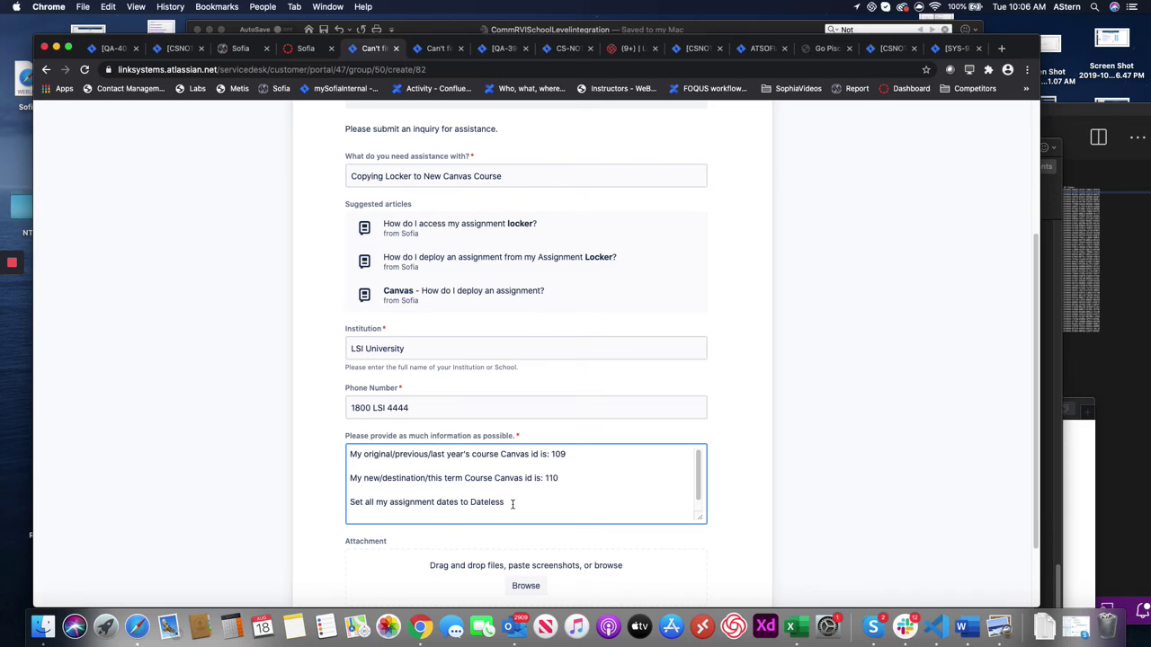
{"action": "scroll", "coordinate": [513, 503], "scroll_direction": "up", "scroll_amount": 2}
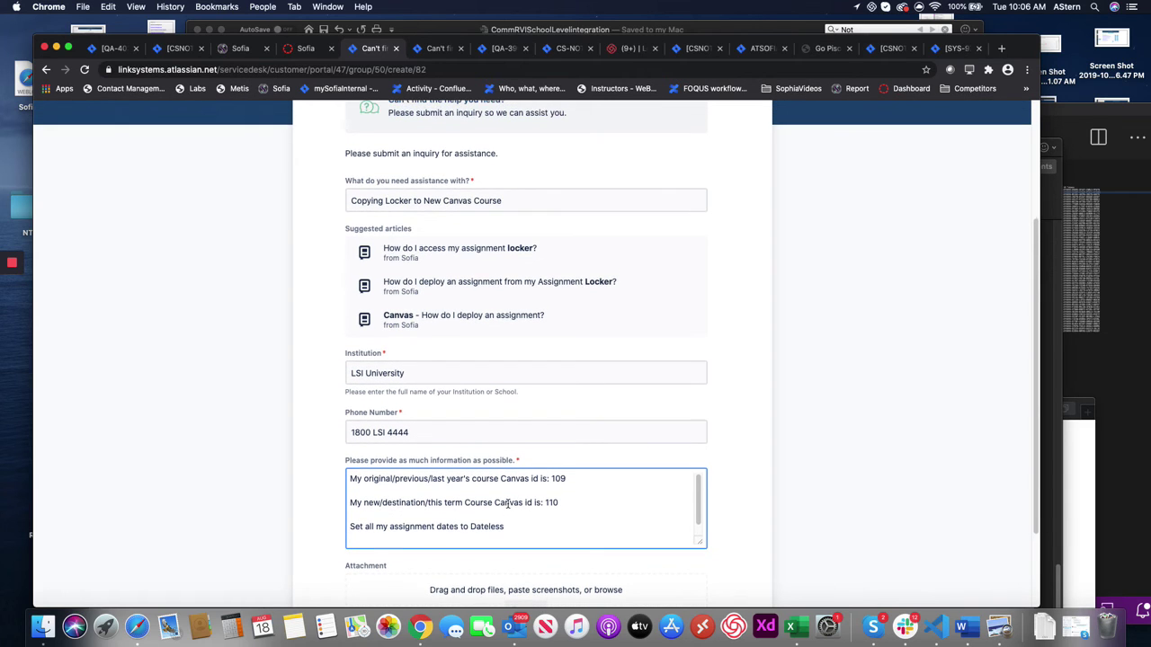
{"action": "scroll", "coordinate": [508, 506], "scroll_direction": "up", "scroll_amount": 1}
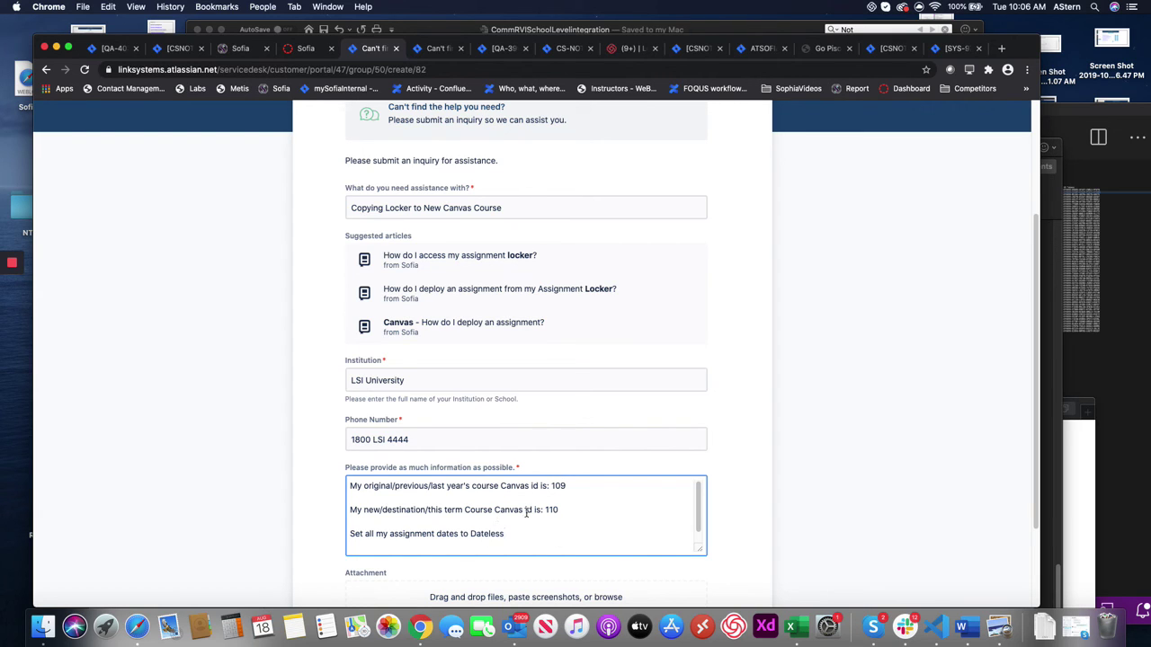
{"action": "scroll", "coordinate": [415, 524], "scroll_direction": "down", "scroll_amount": 1}
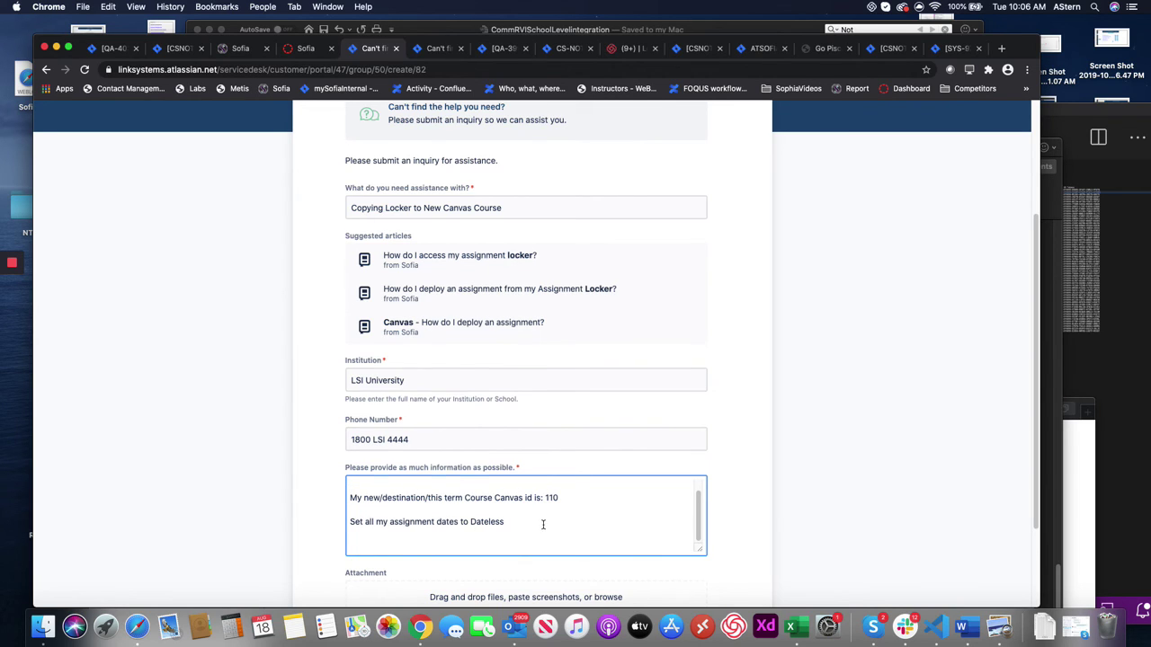
{"action": "scroll", "coordinate": [543, 525], "scroll_direction": "down", "scroll_amount": 2}
{"action": "scroll", "coordinate": [543, 526], "scroll_direction": "up", "scroll_amount": 5}
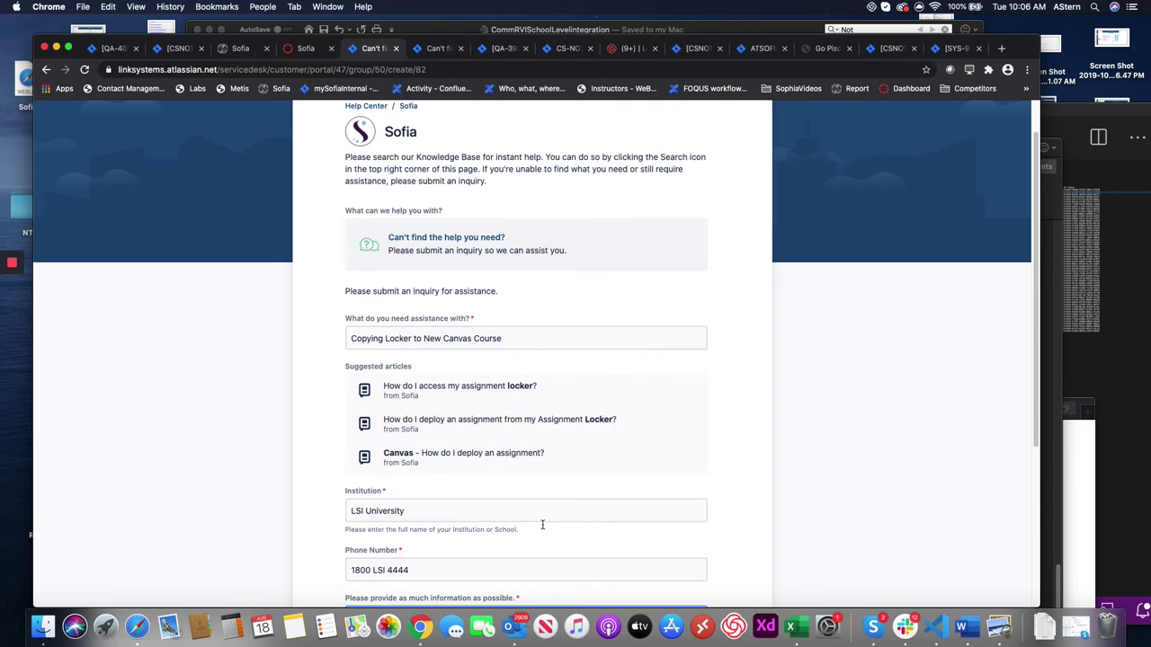
{"action": "scroll", "coordinate": [542, 528], "scroll_direction": "down", "scroll_amount": 5}
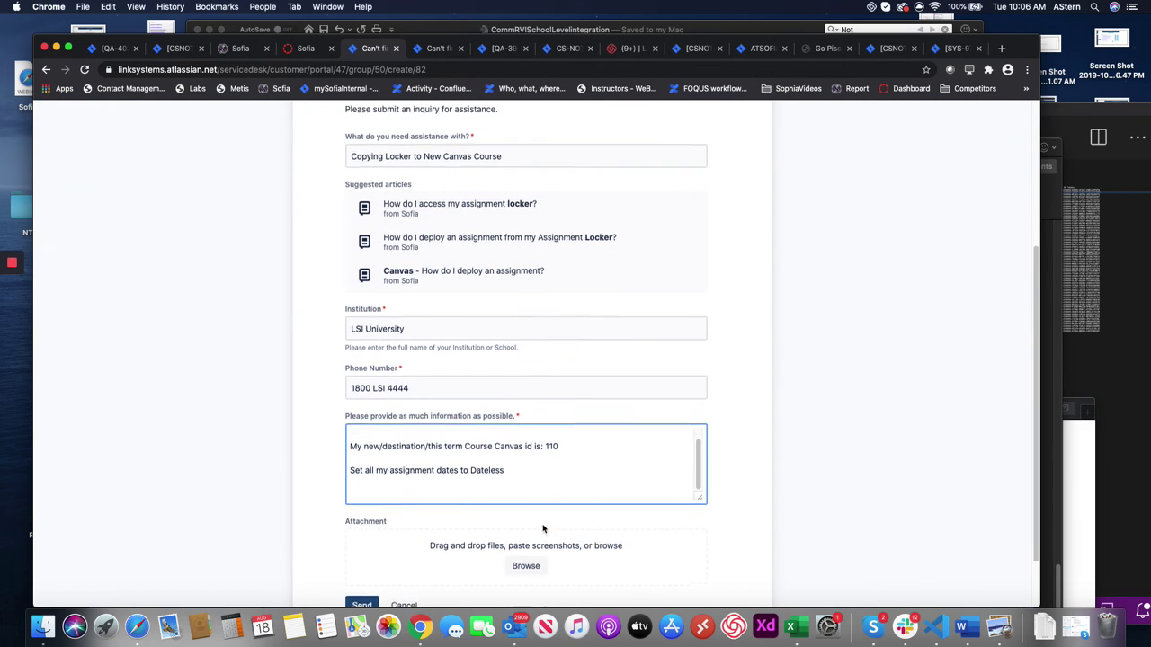
{"action": "scroll", "coordinate": [542, 525], "scroll_direction": "up", "scroll_amount": 2}
{"action": "scroll", "coordinate": [542, 525], "scroll_direction": "up", "scroll_amount": 1}
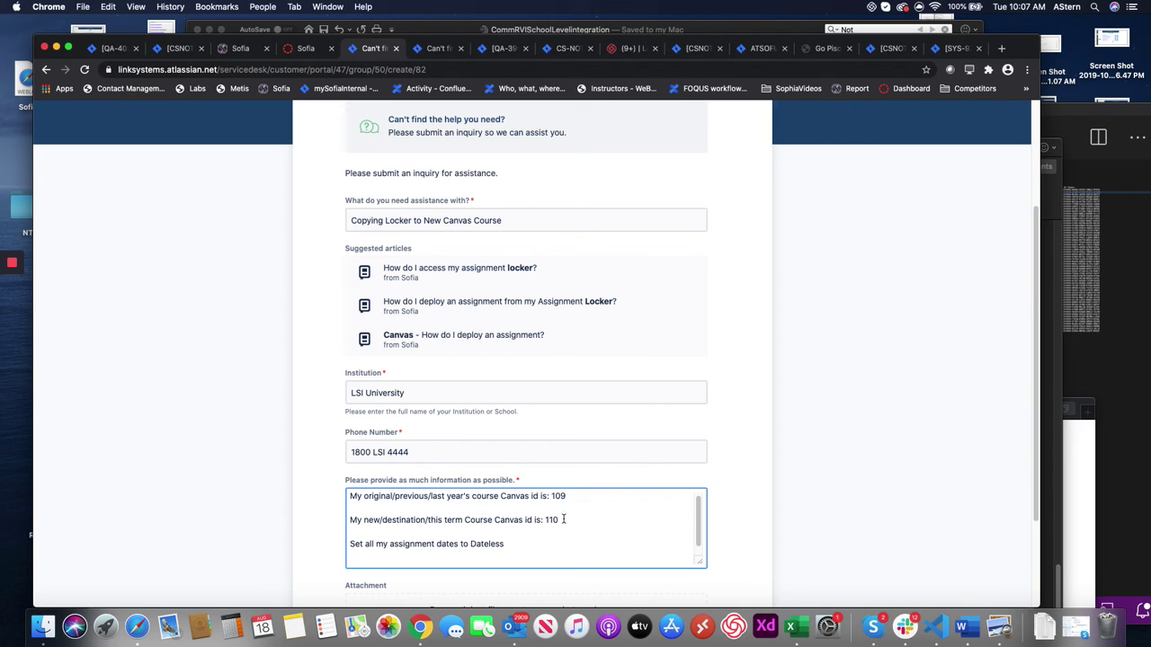
Highlight the new course's Canvas ID line in the inquiry details and recheck the subject and remaining fields
{"action": "left_click_drag", "start_coordinate": [561, 520], "coordinate": [351, 519]}
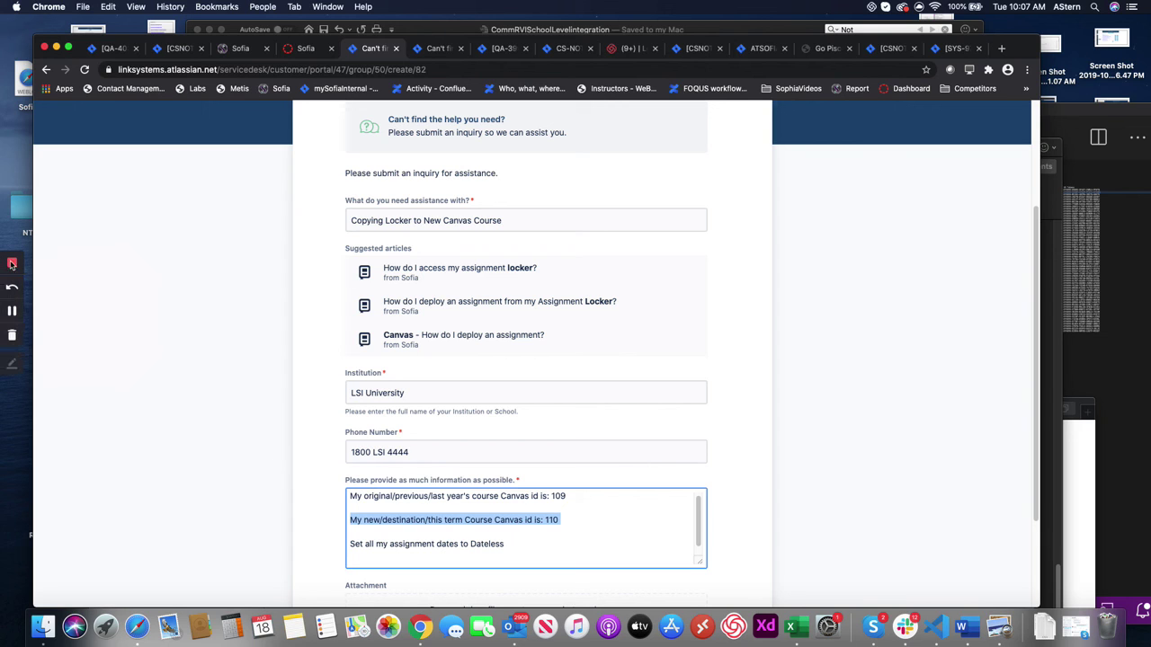
{"action": "scroll", "coordinate": [389, 264], "scroll_direction": "up", "scroll_amount": 2}
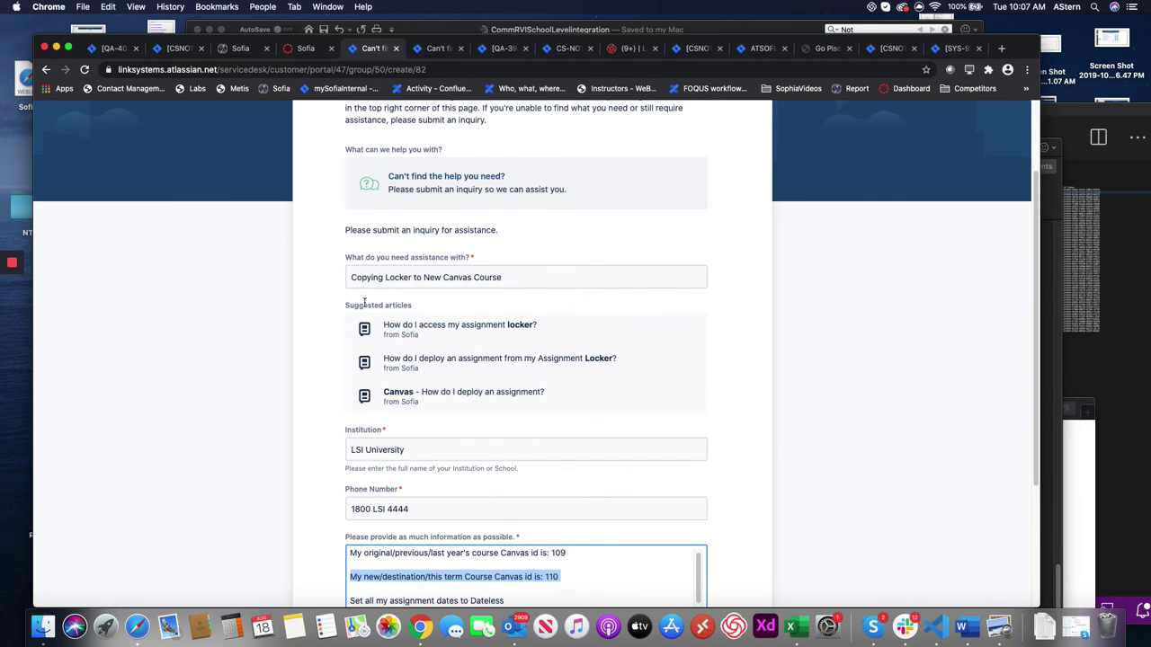
{"action": "scroll", "coordinate": [423, 324], "scroll_direction": "down", "scroll_amount": 2}
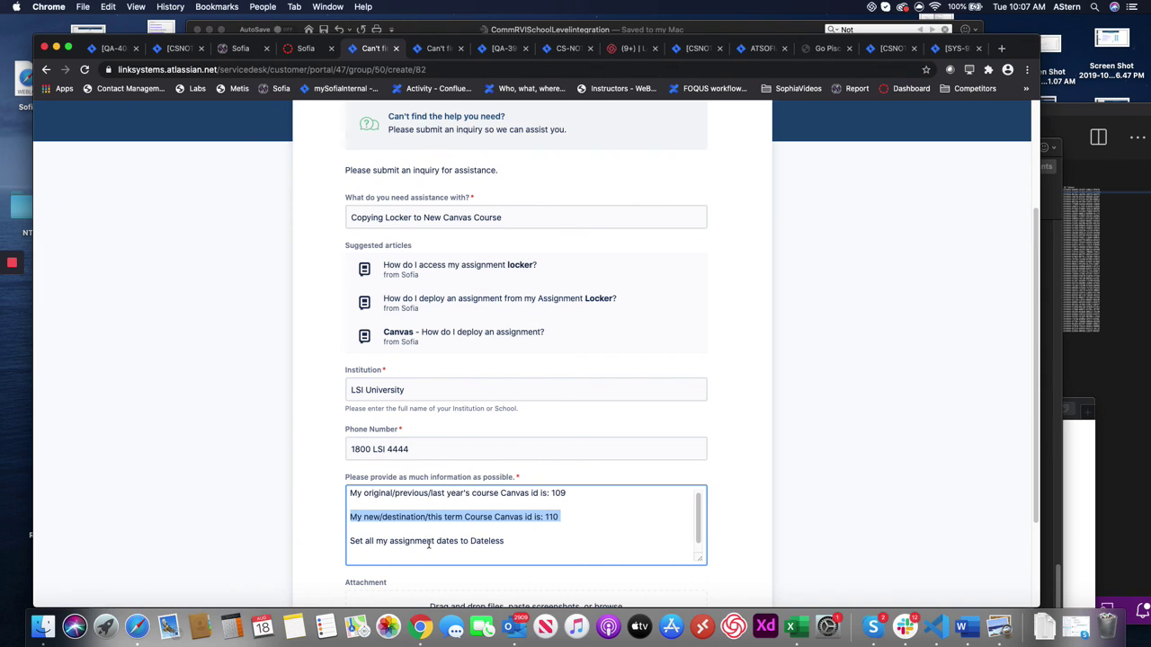
{"action": "scroll", "coordinate": [423, 505], "scroll_direction": "up", "scroll_amount": 1}
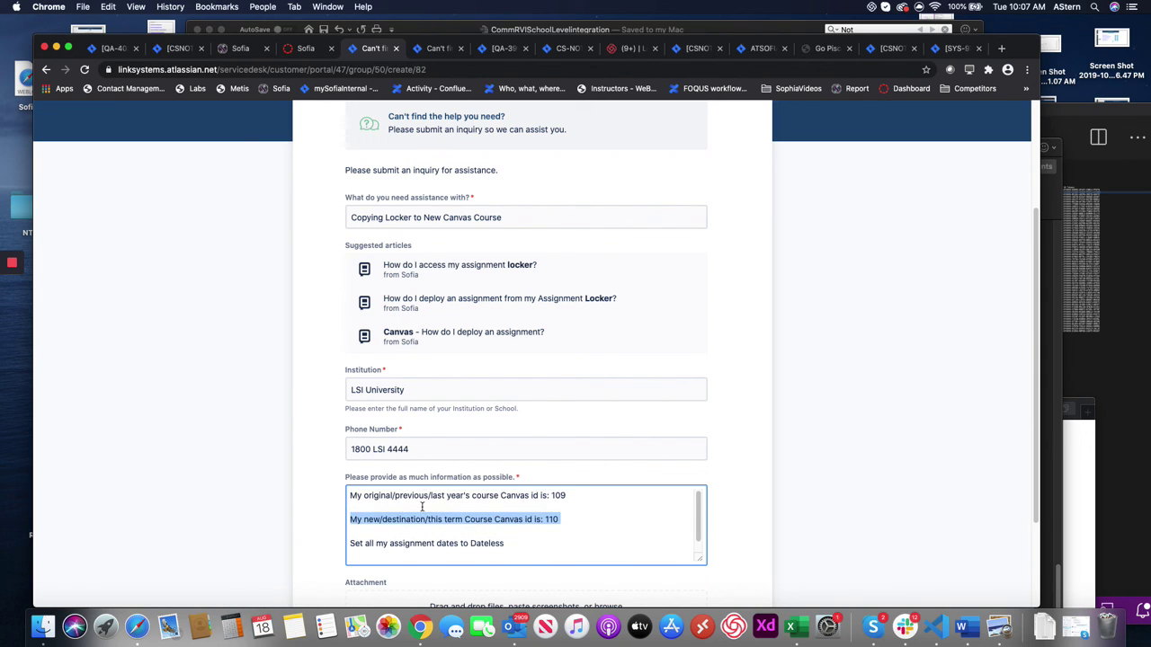